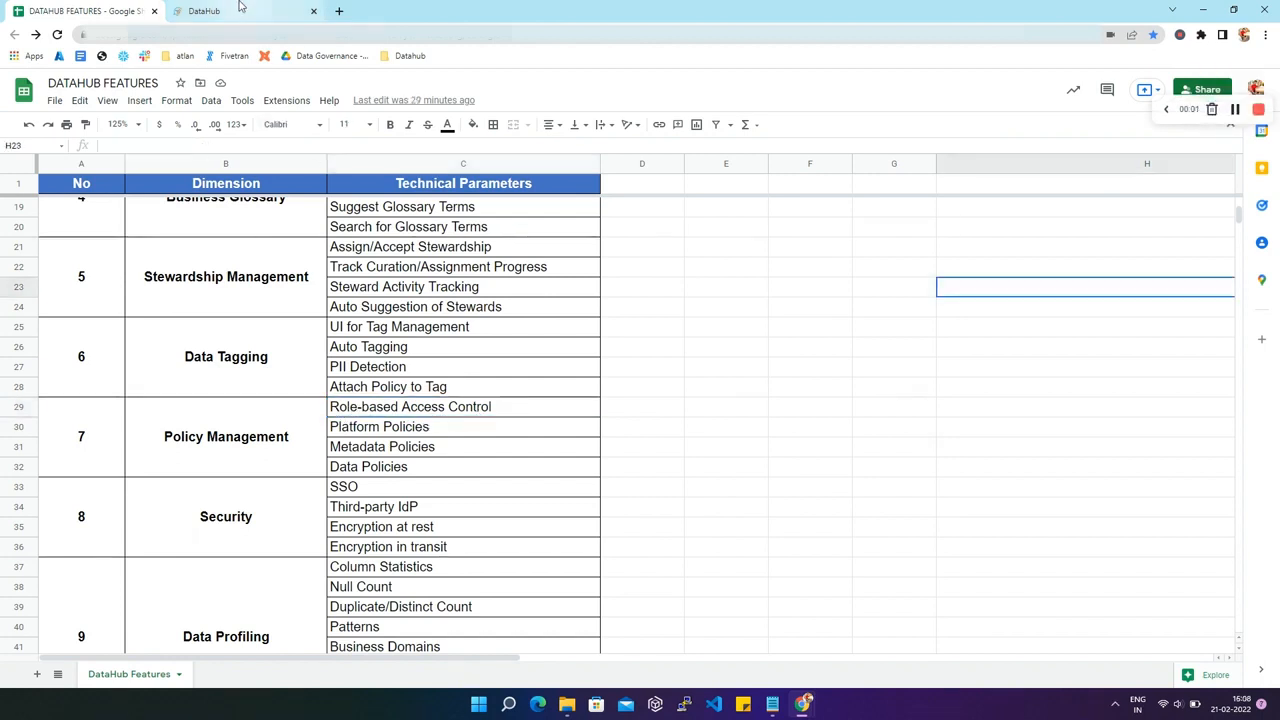
Switch to DataHub and open the policy management page to look through the existing policies.
left_click(230, 11)
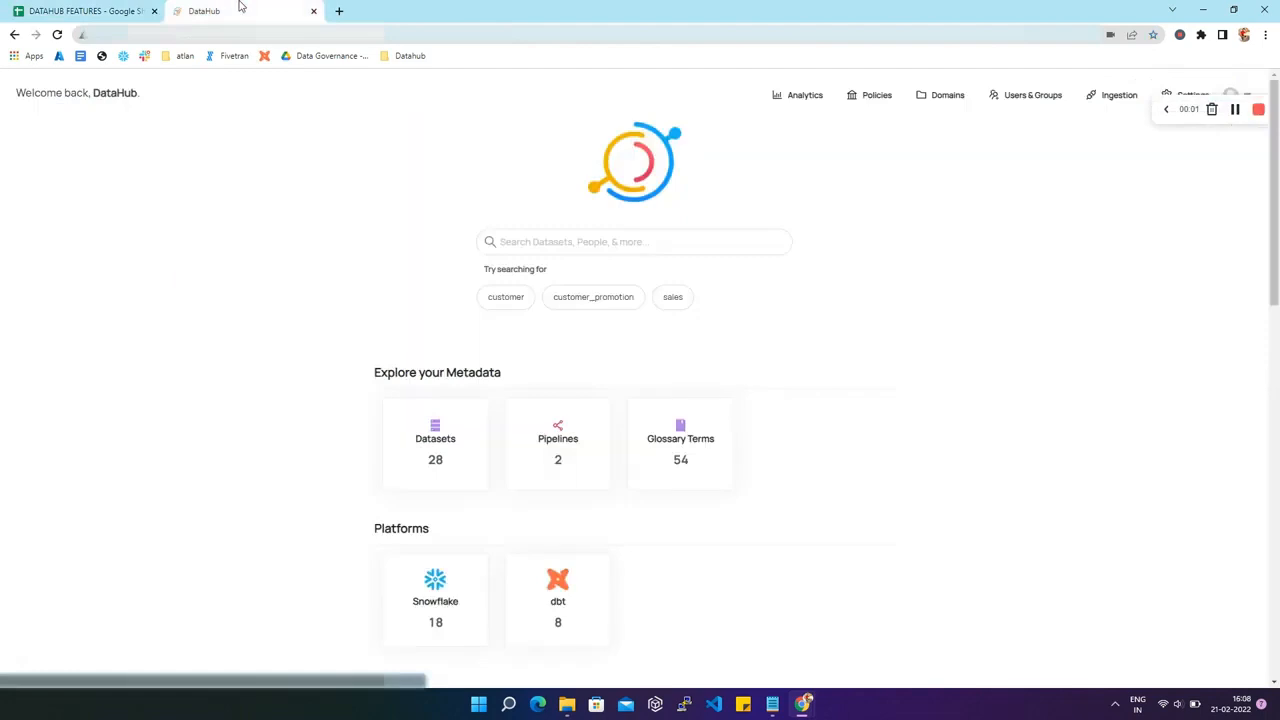
left_click(876, 96)
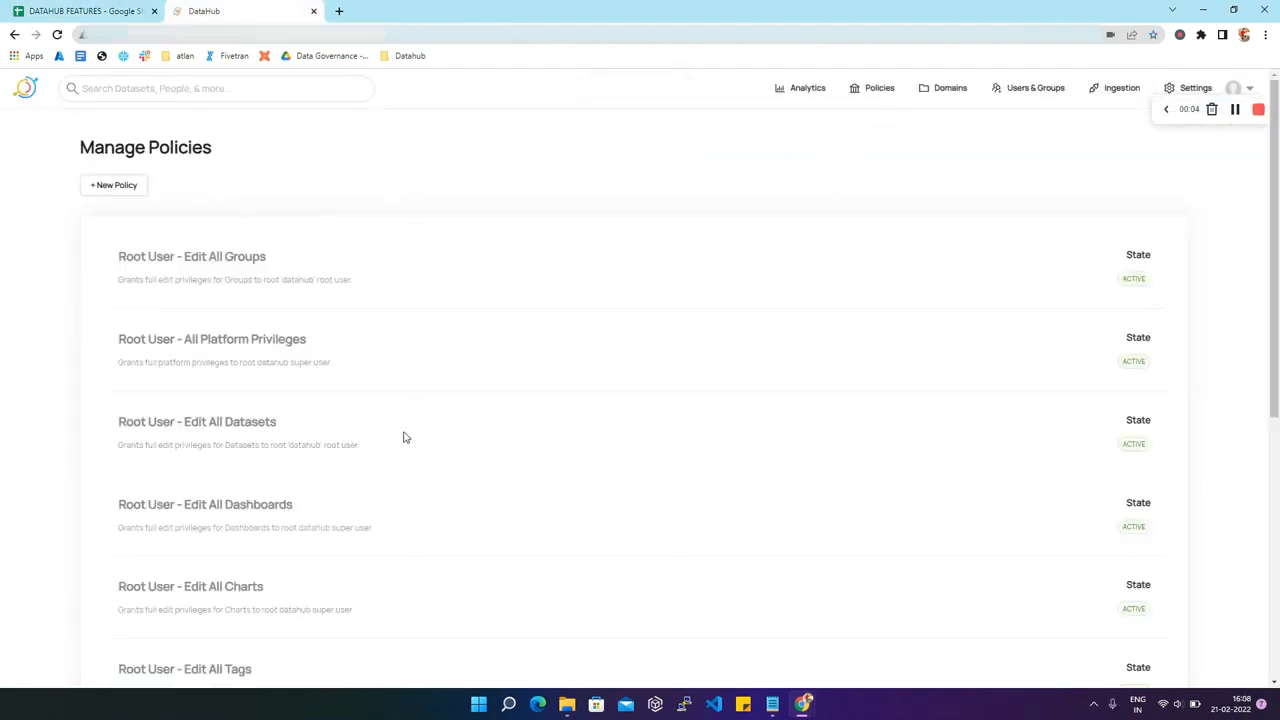
scroll(508, 540, "down", 4)
scroll(508, 540, "down", 1)
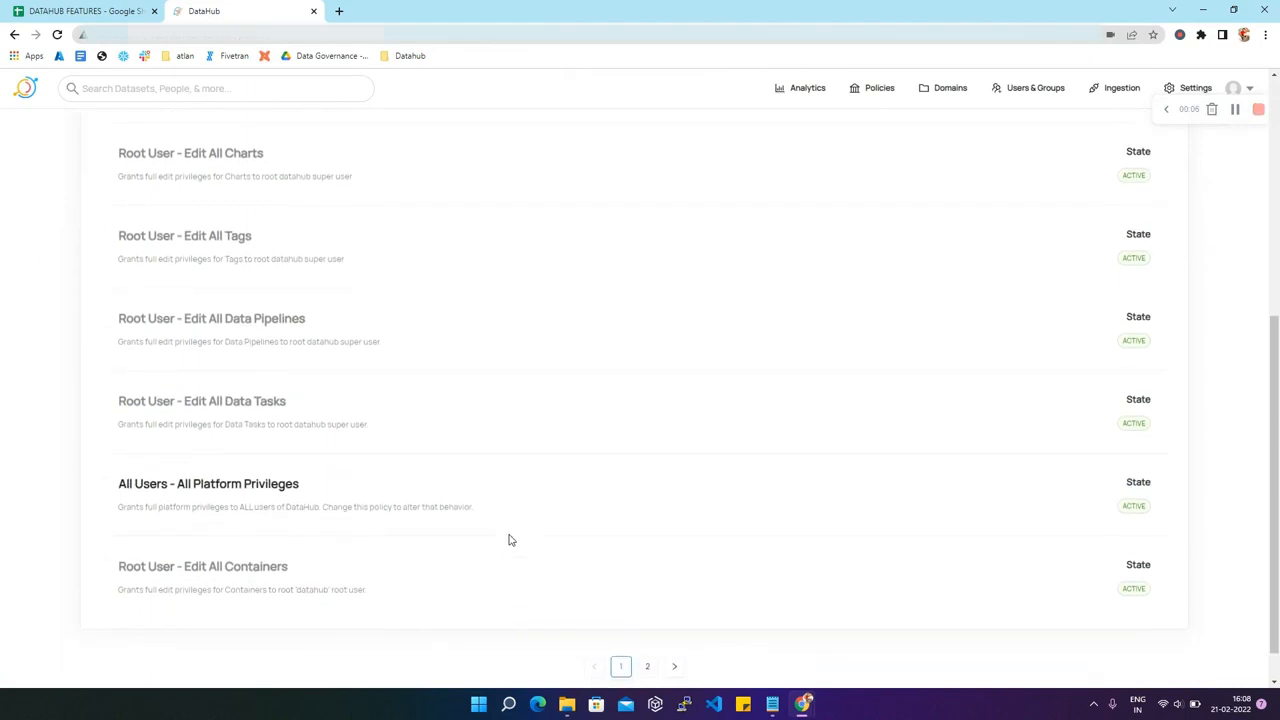
scroll(508, 540, "up", 5)
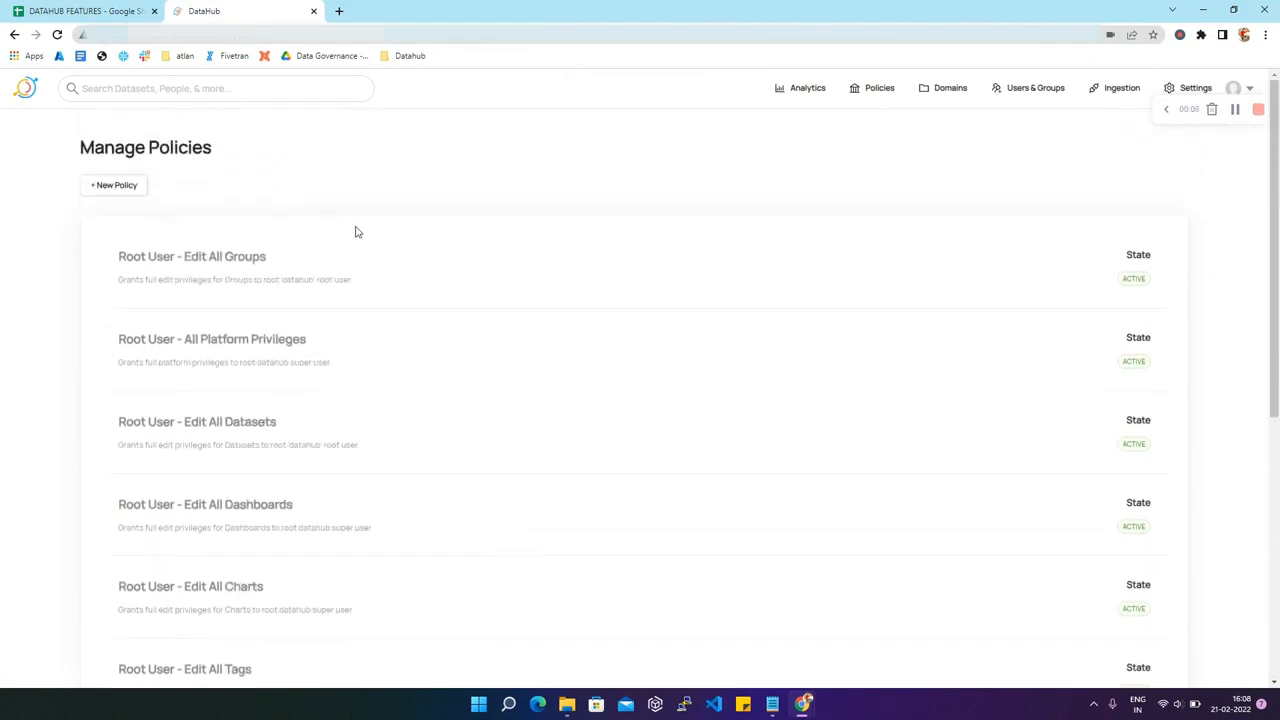
Start a new policy named demo_policy with the Platform type, leave the description empty and continue to its privileges.
left_click(107, 188)
left_click(450, 281)
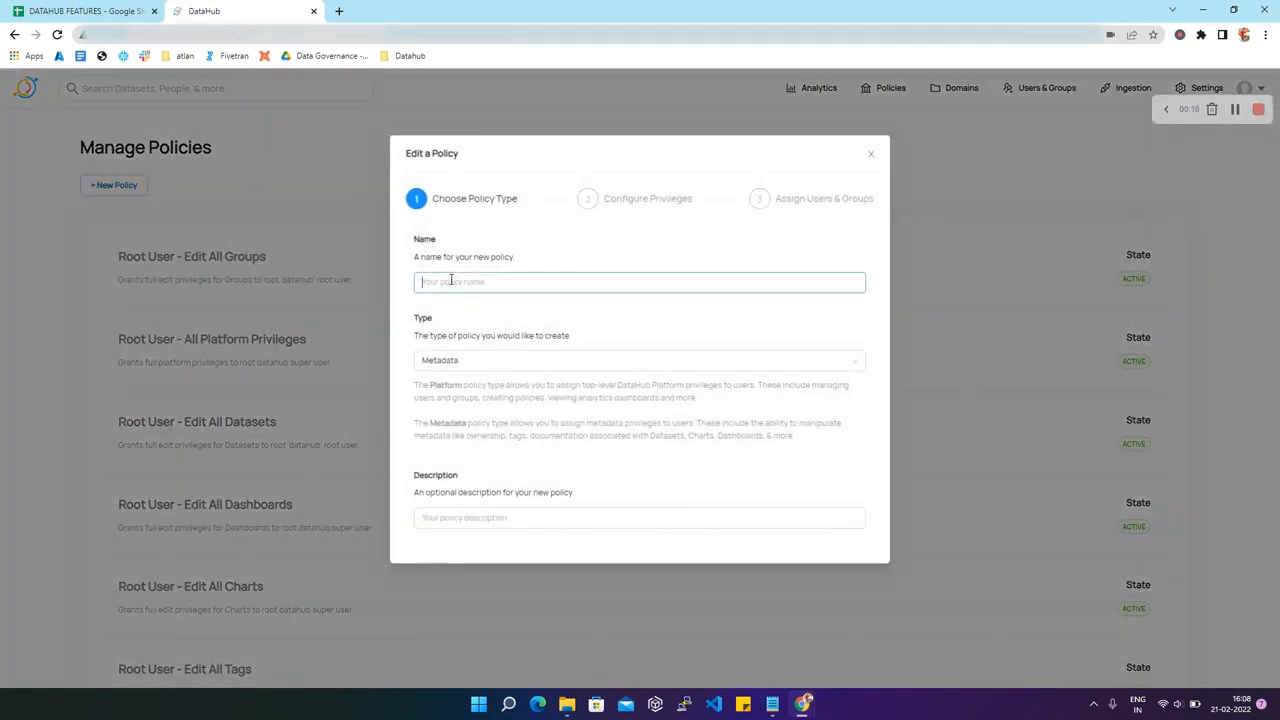
type("demo_policy")
left_click(478, 323)
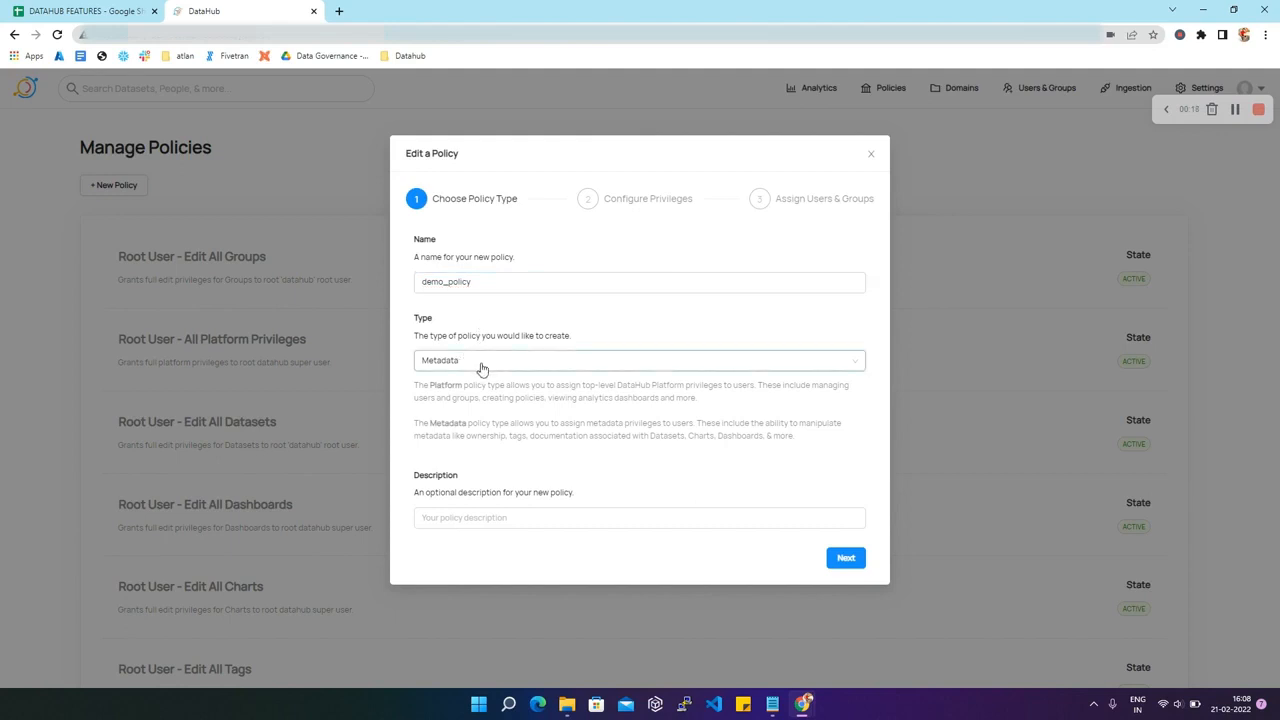
left_click(481, 368)
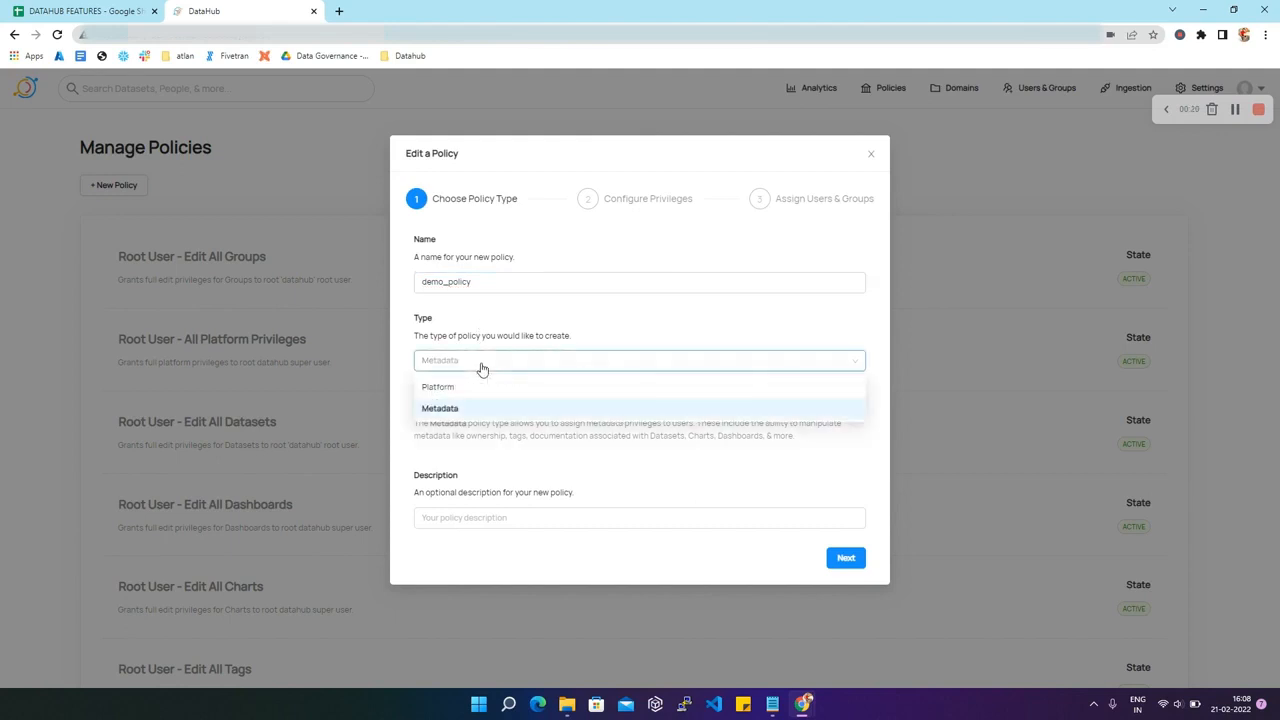
left_click(479, 385)
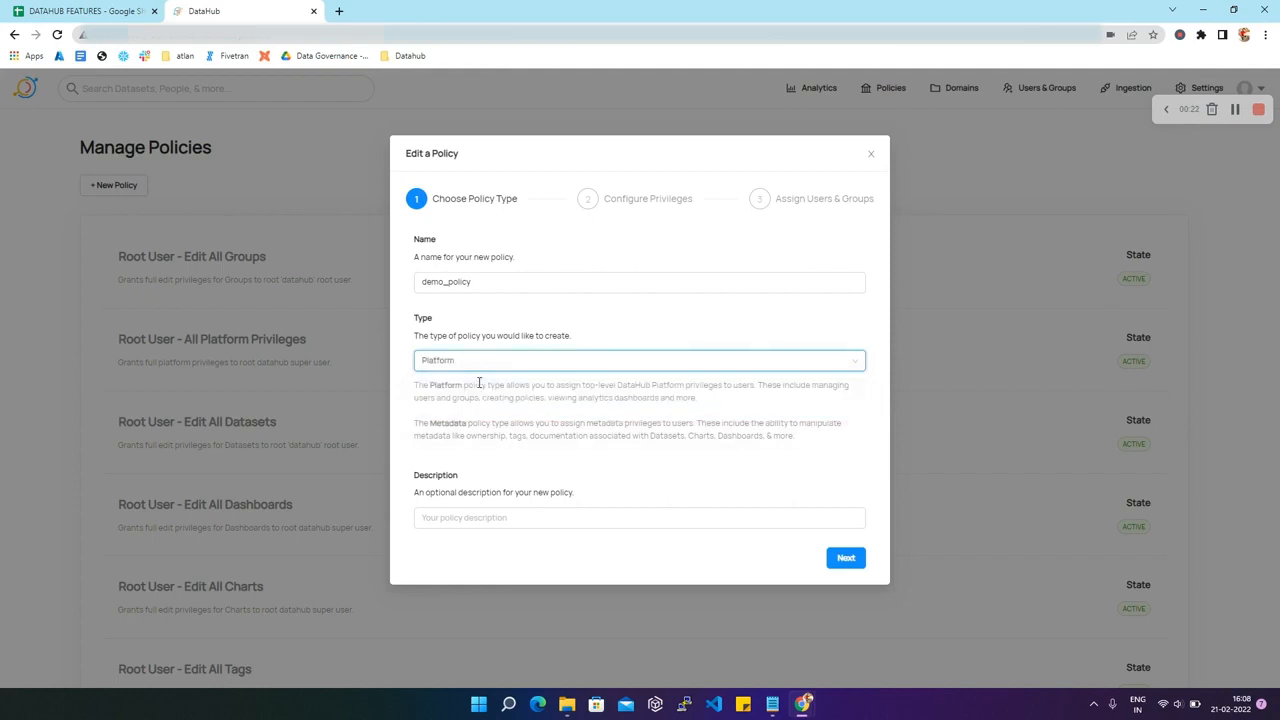
left_click(514, 512)
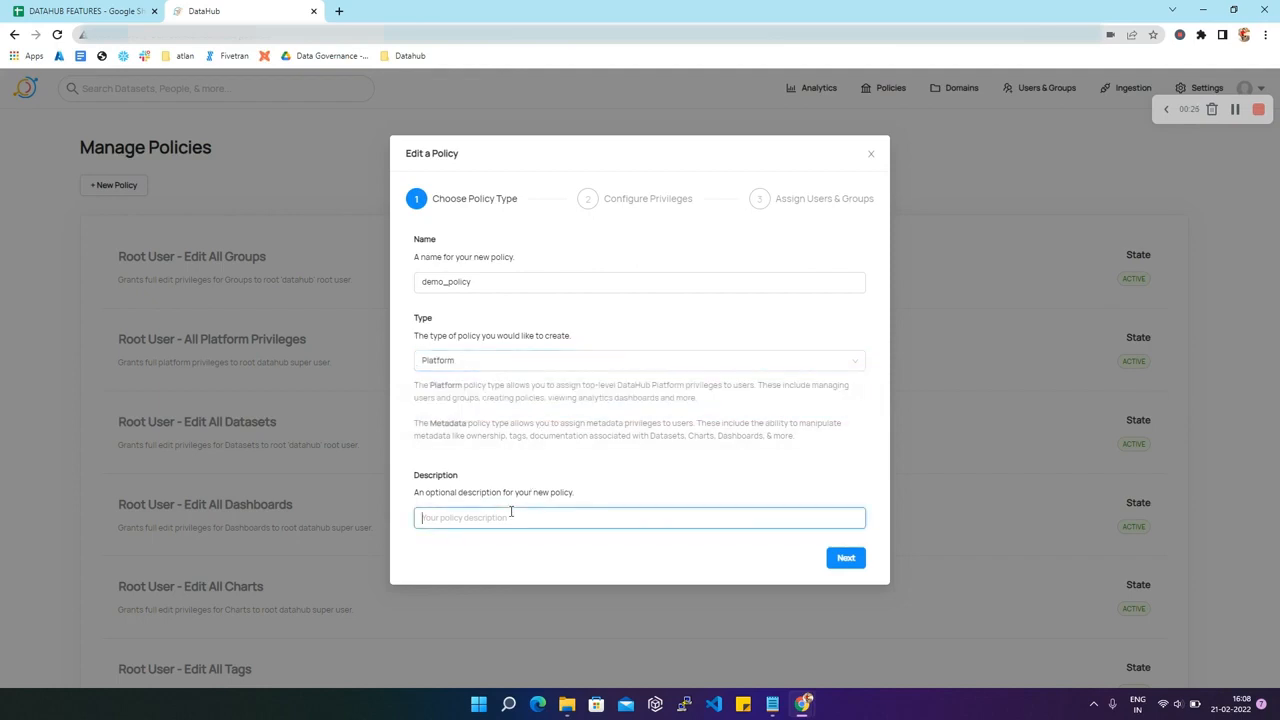
left_click(594, 563)
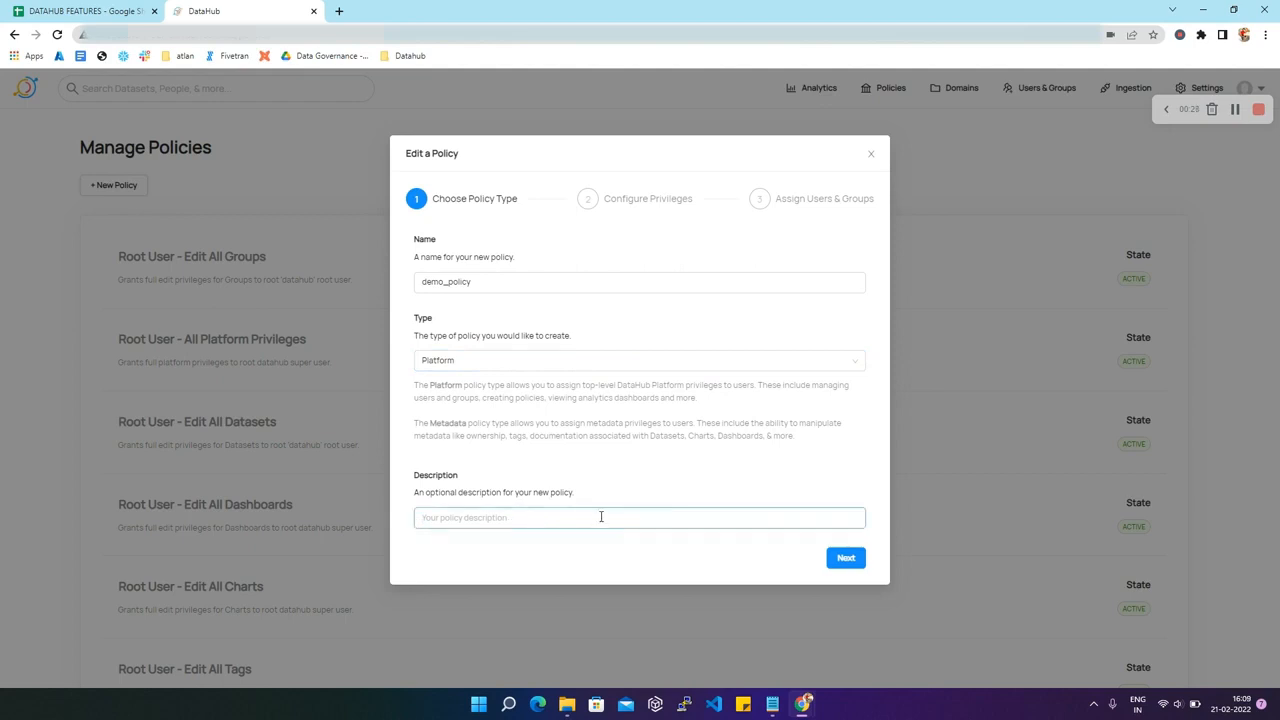
left_click(838, 557)
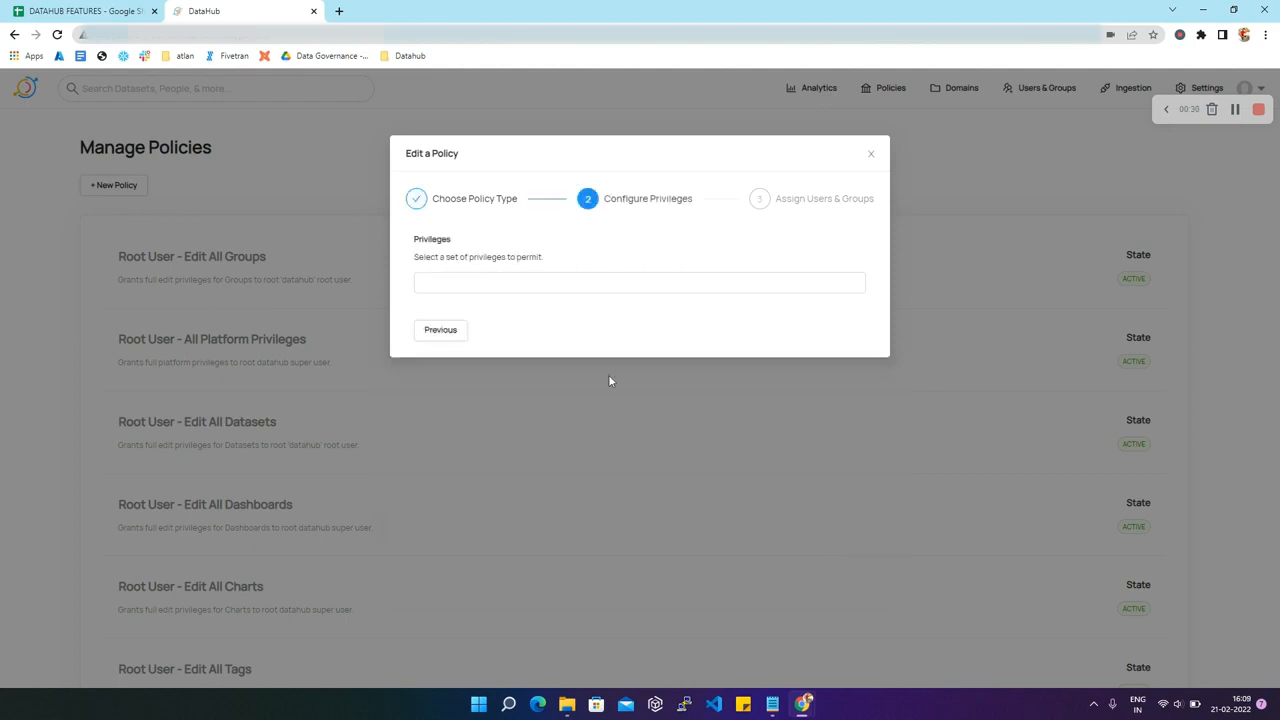
Permit Manage Policies, Manage Users & Groups and View Analytics, extend the selection to All Privileges, and continue to the user assignment.
left_click(554, 284)
left_click(540, 316)
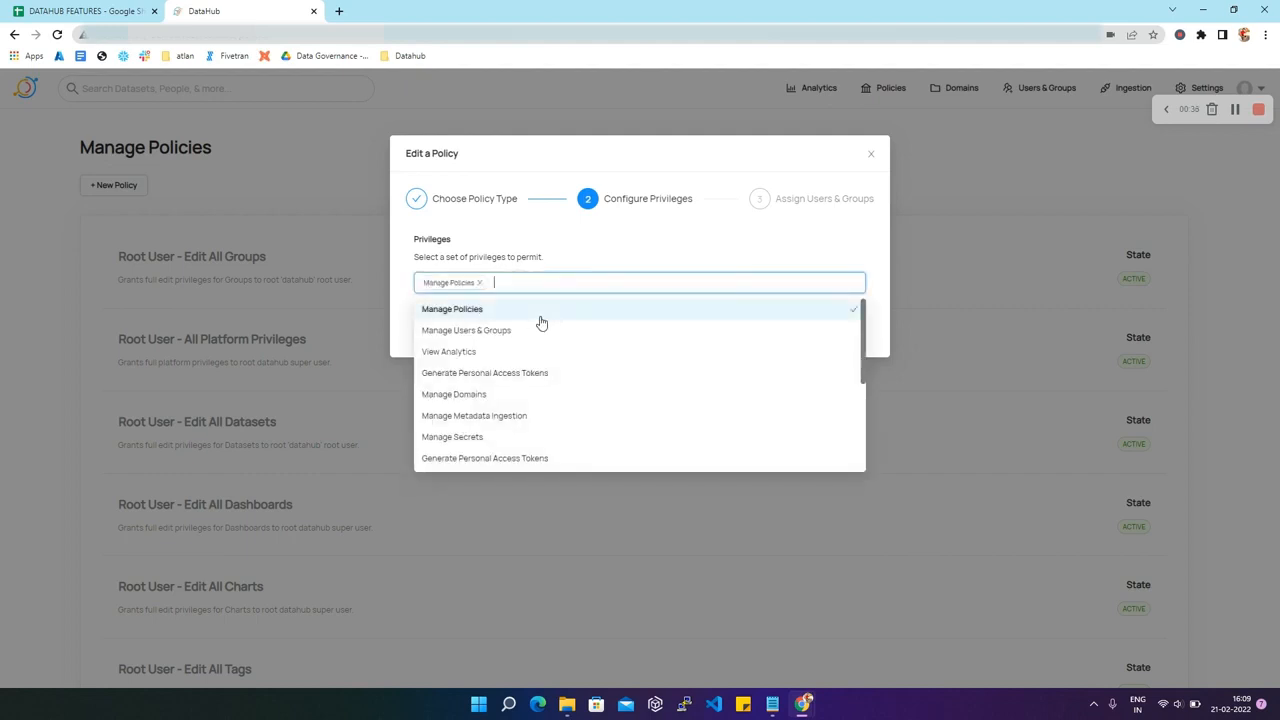
left_click(541, 333)
left_click(543, 355)
scroll(548, 401, "down", 1)
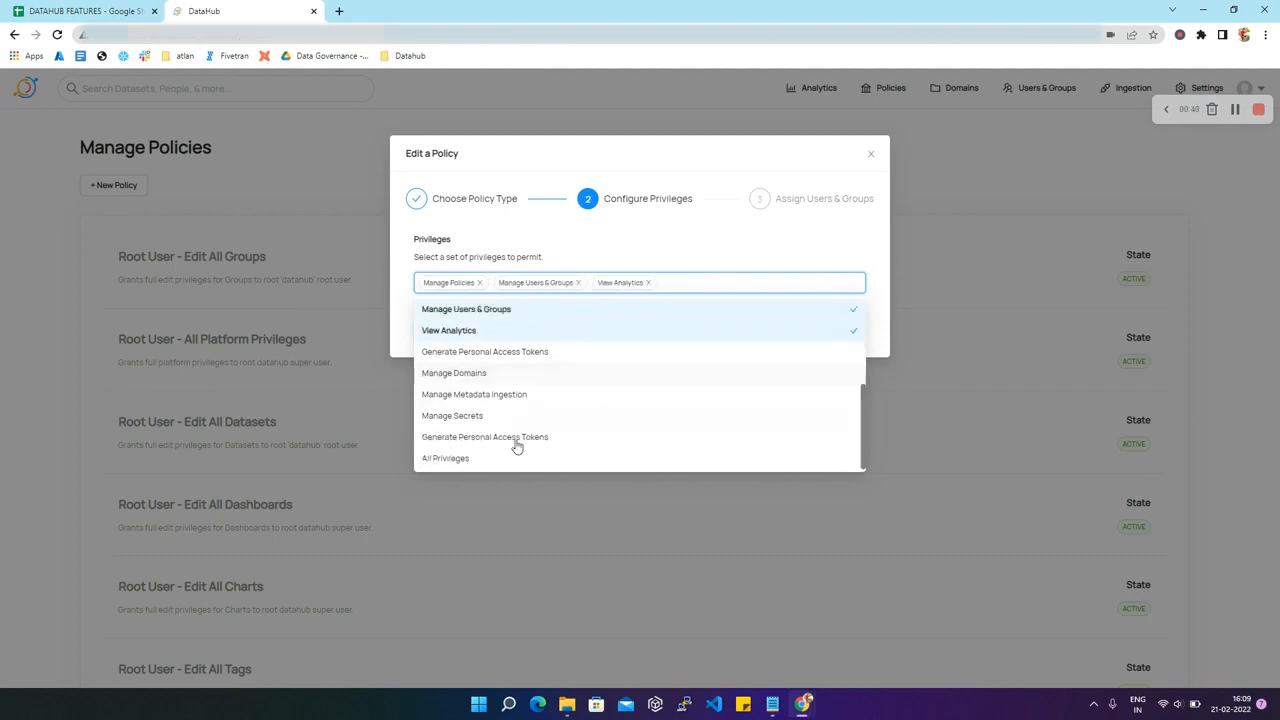
left_click(457, 465)
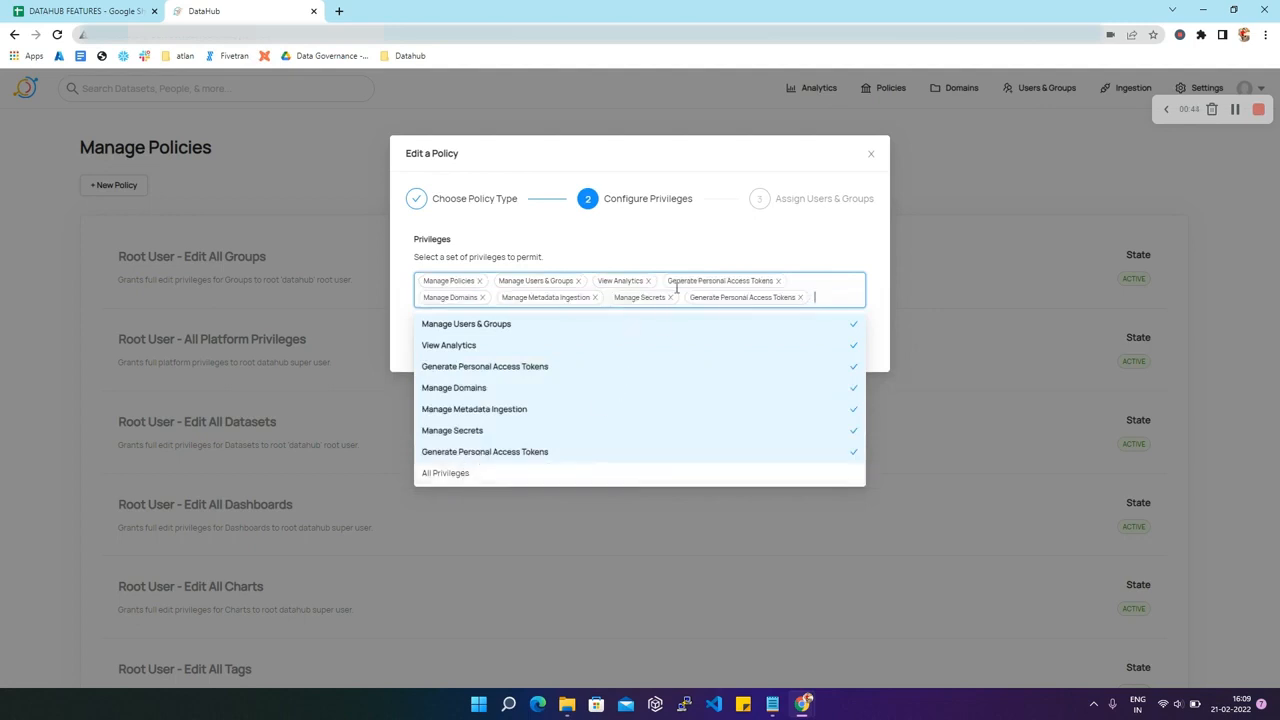
left_click(685, 252)
left_click(845, 346)
left_click_drag(401, 293, 451, 294)
left_click_drag(406, 375, 454, 378)
left_click(454, 378)
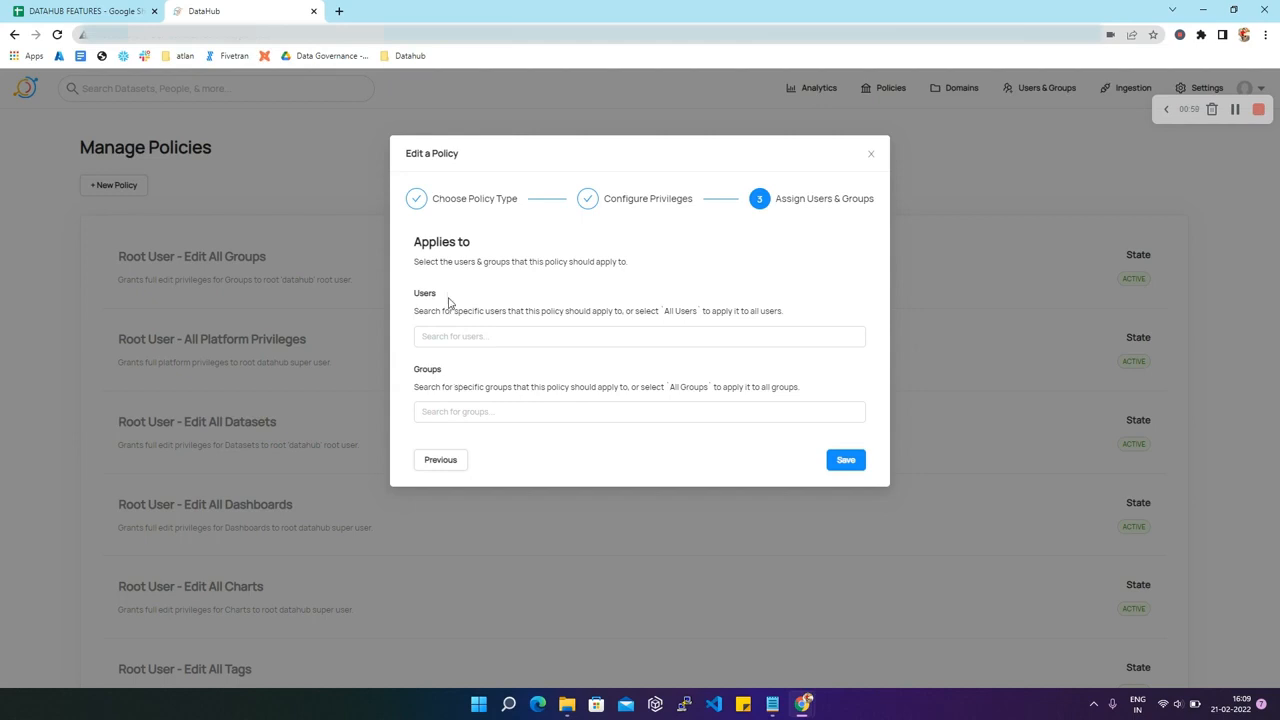
Apply the policy to All Users and try a search for a specific user by first name.
left_click(551, 409)
left_click(552, 337)
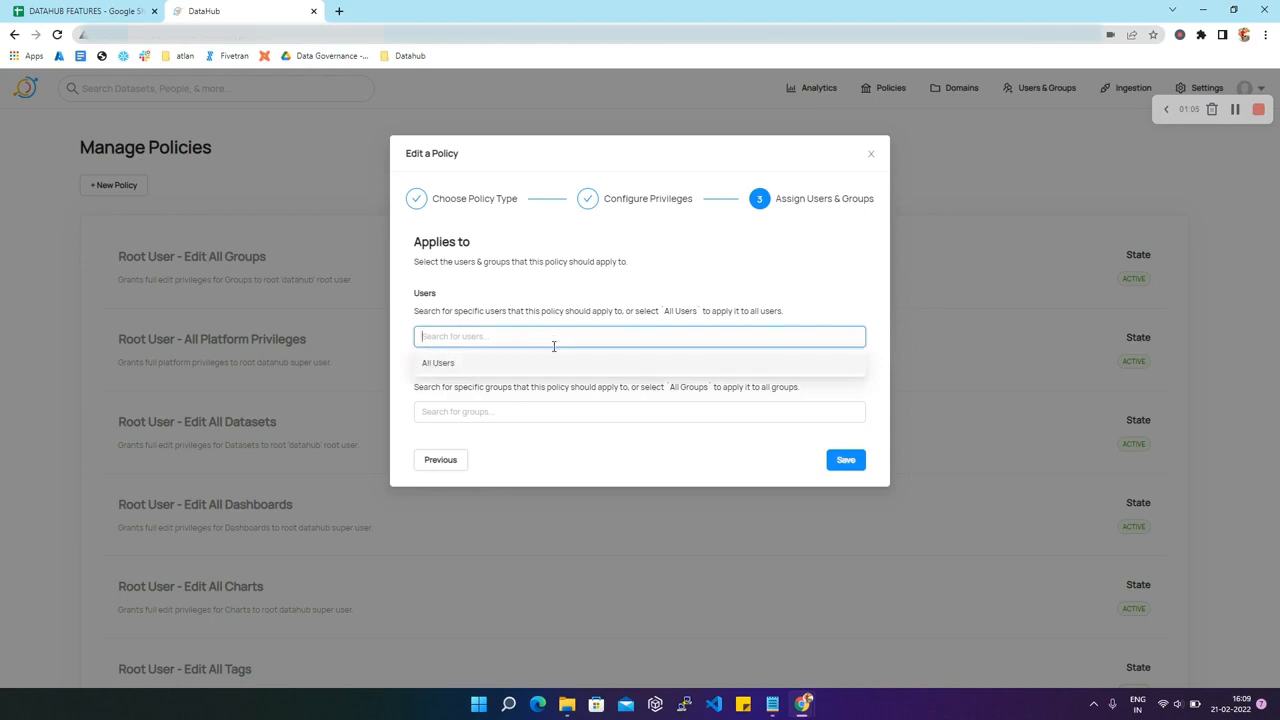
left_click(555, 366)
type("sachin")
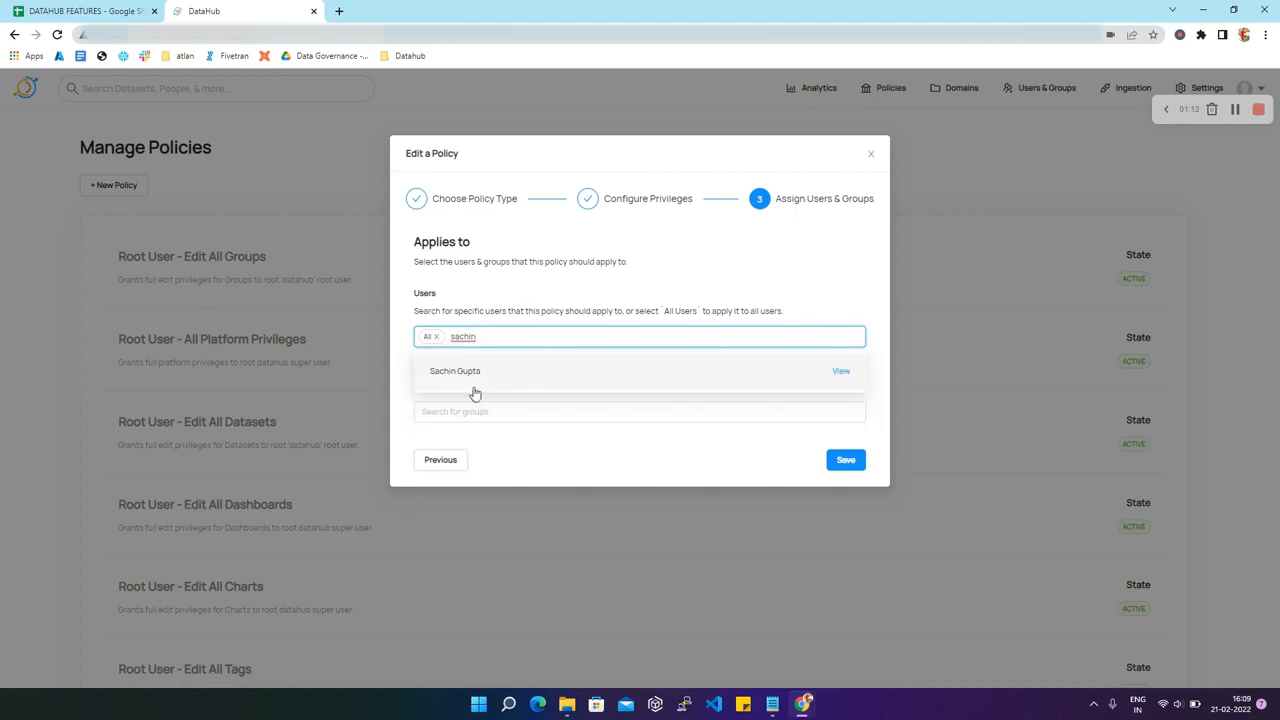
left_click(499, 337)
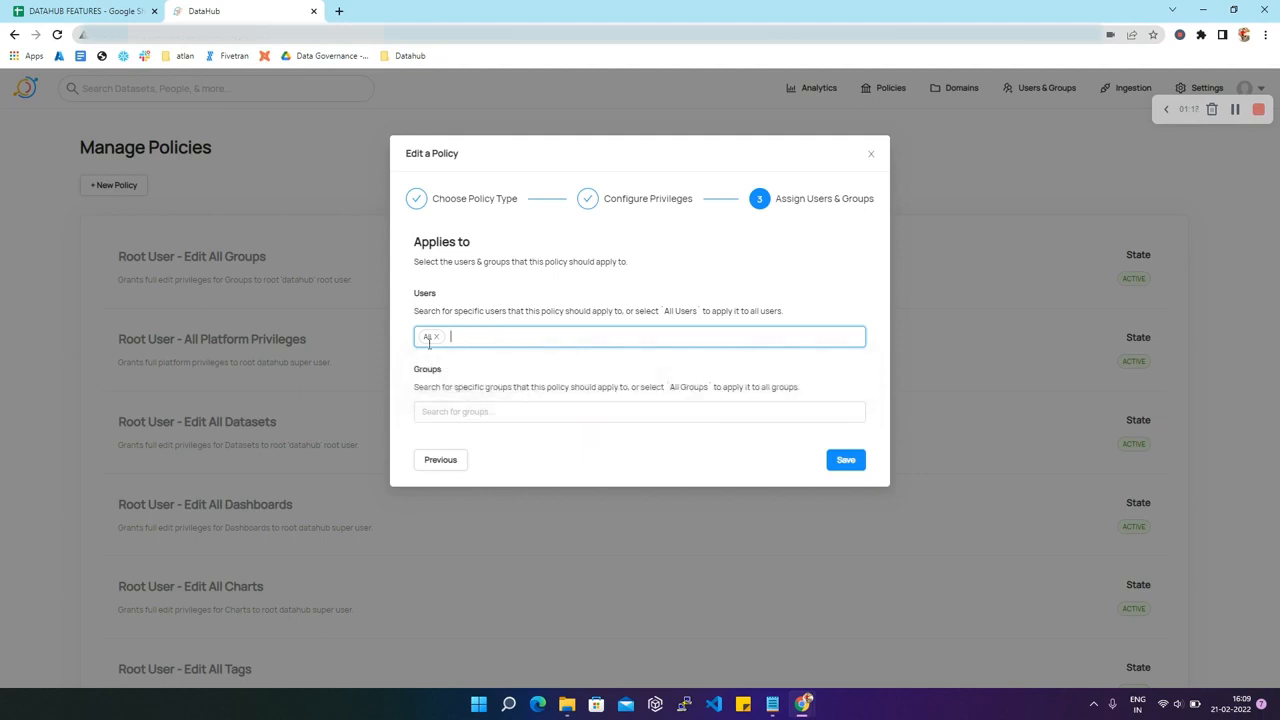
Apply the policy to All Groups and save it.
left_click(470, 412)
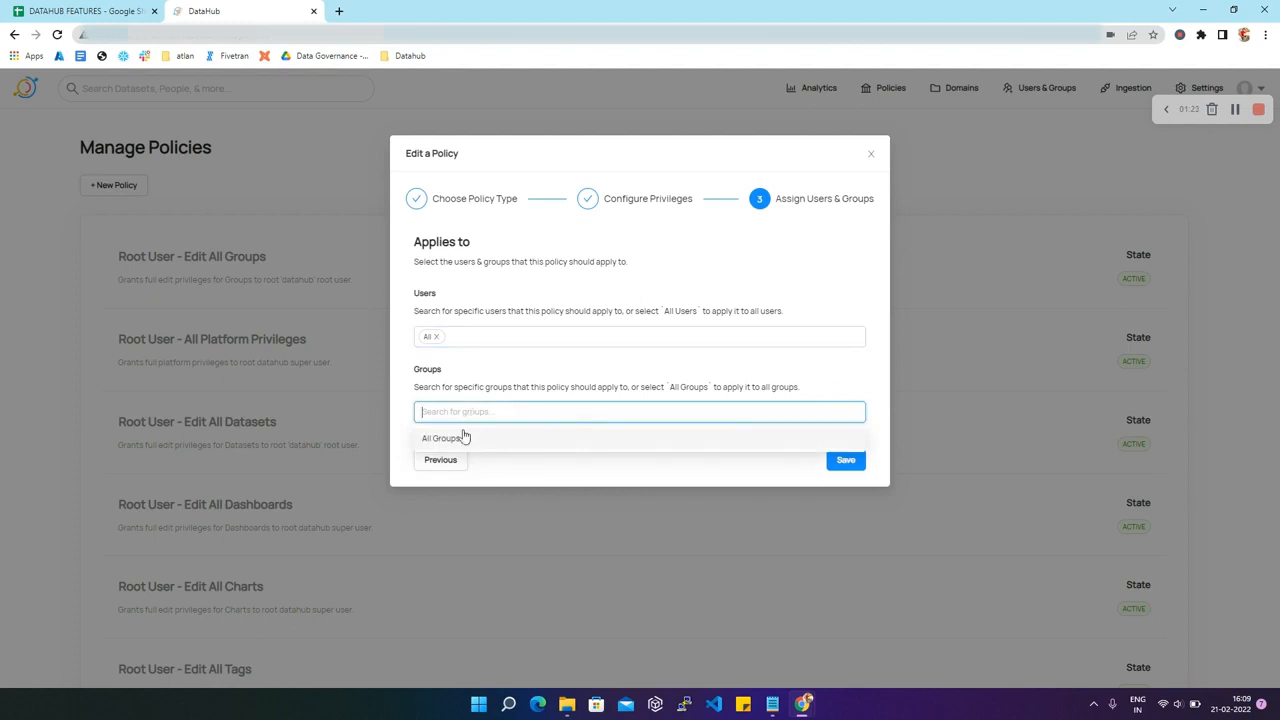
left_click(456, 441)
left_click(577, 480)
left_click(843, 462)
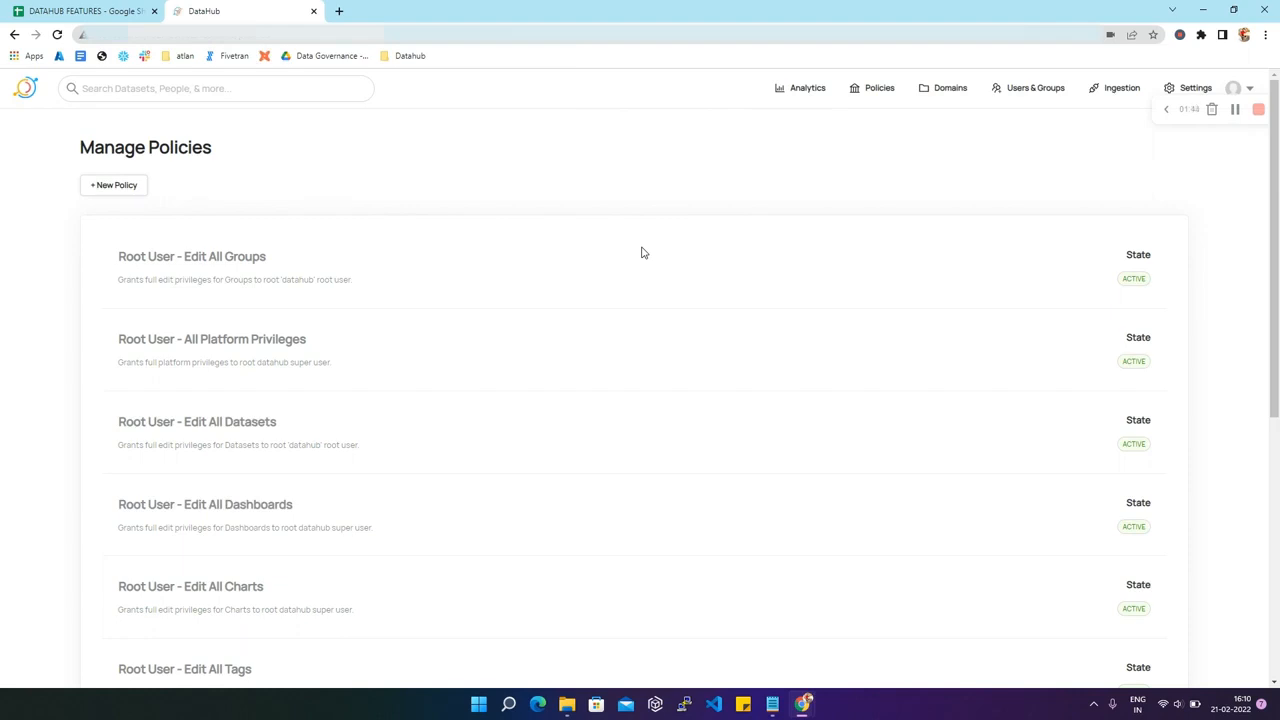
left_click(1235, 108)
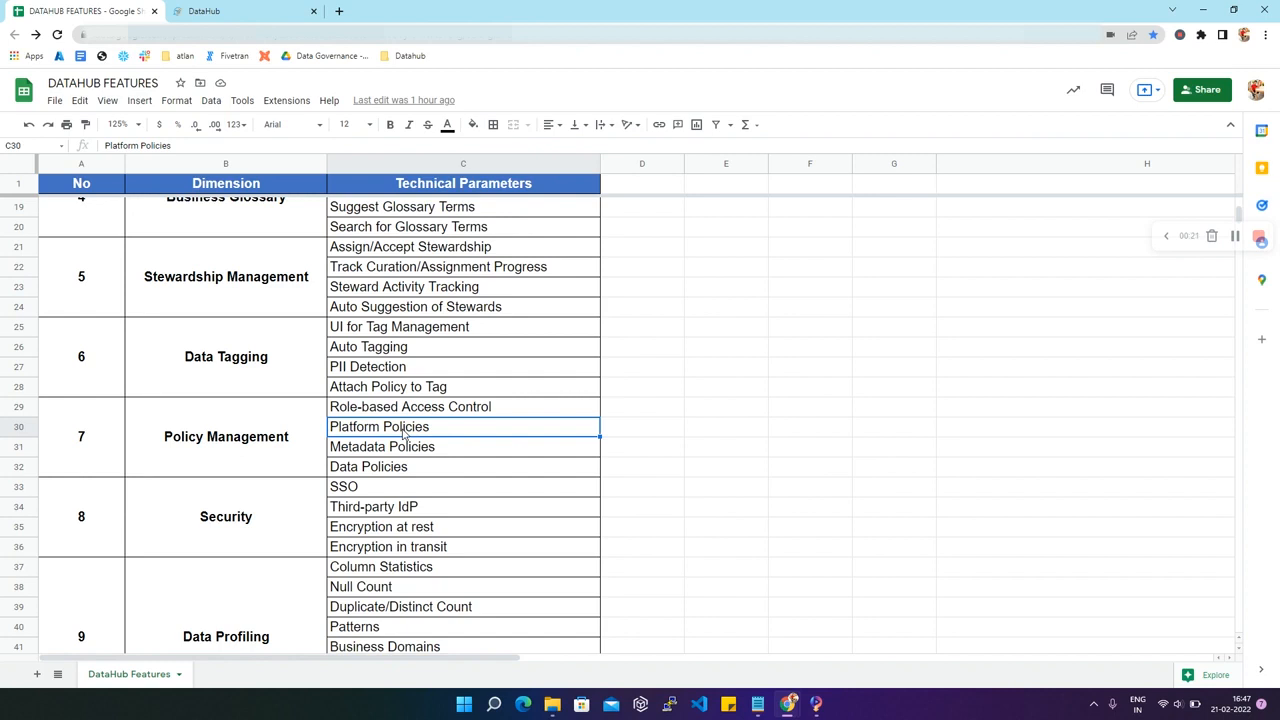
Switch to DataHub, start a new policy named demo_platform with the Platform type and continue to its privileges.
left_click(225, 10)
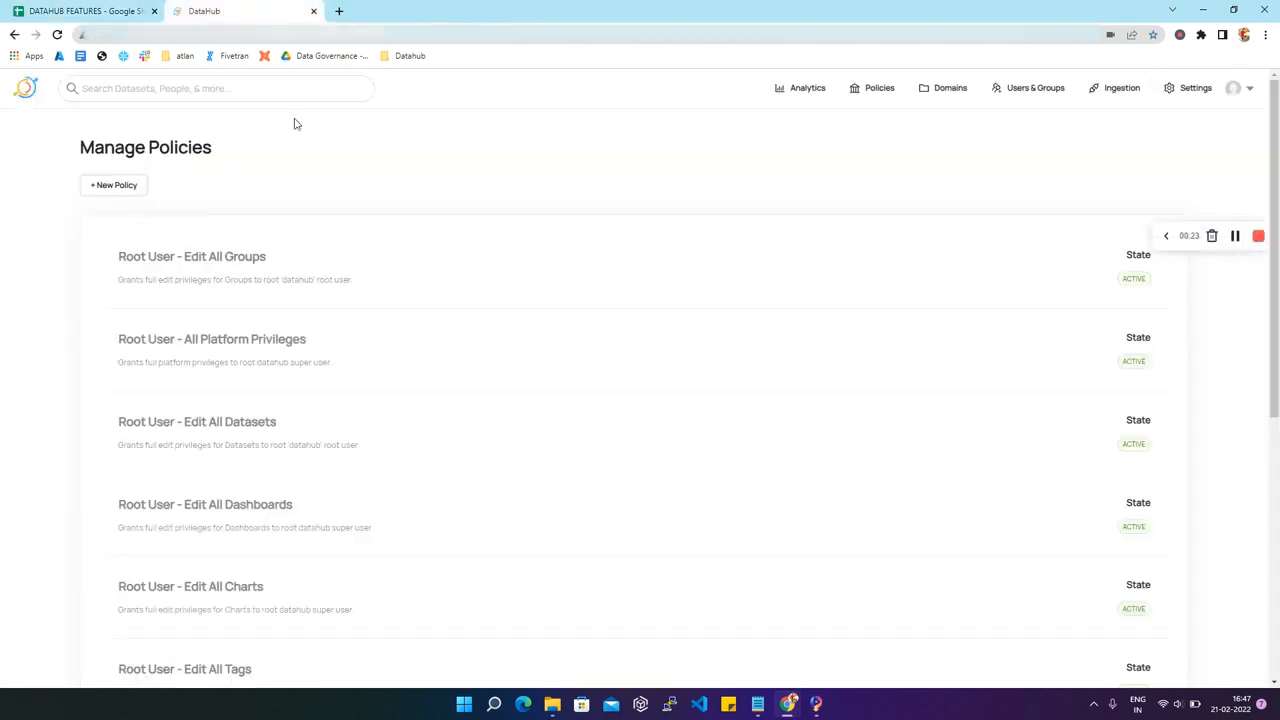
left_click(114, 185)
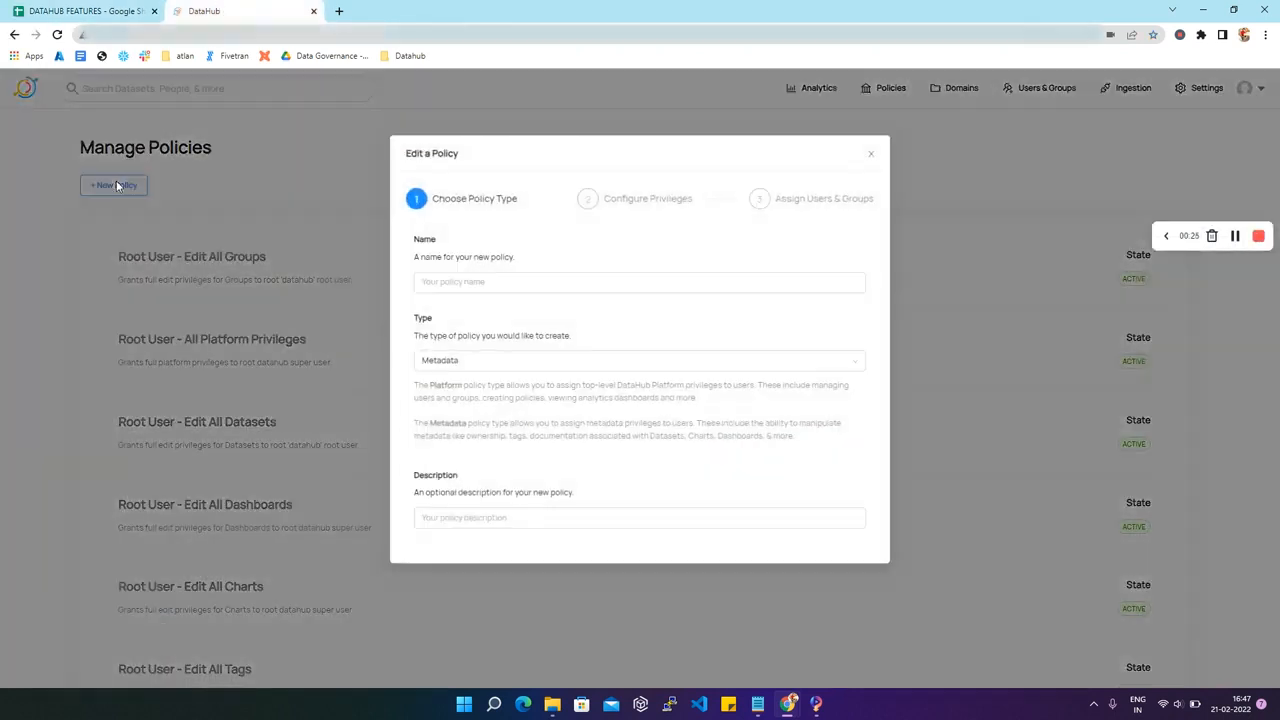
left_click(439, 282)
type("dem")
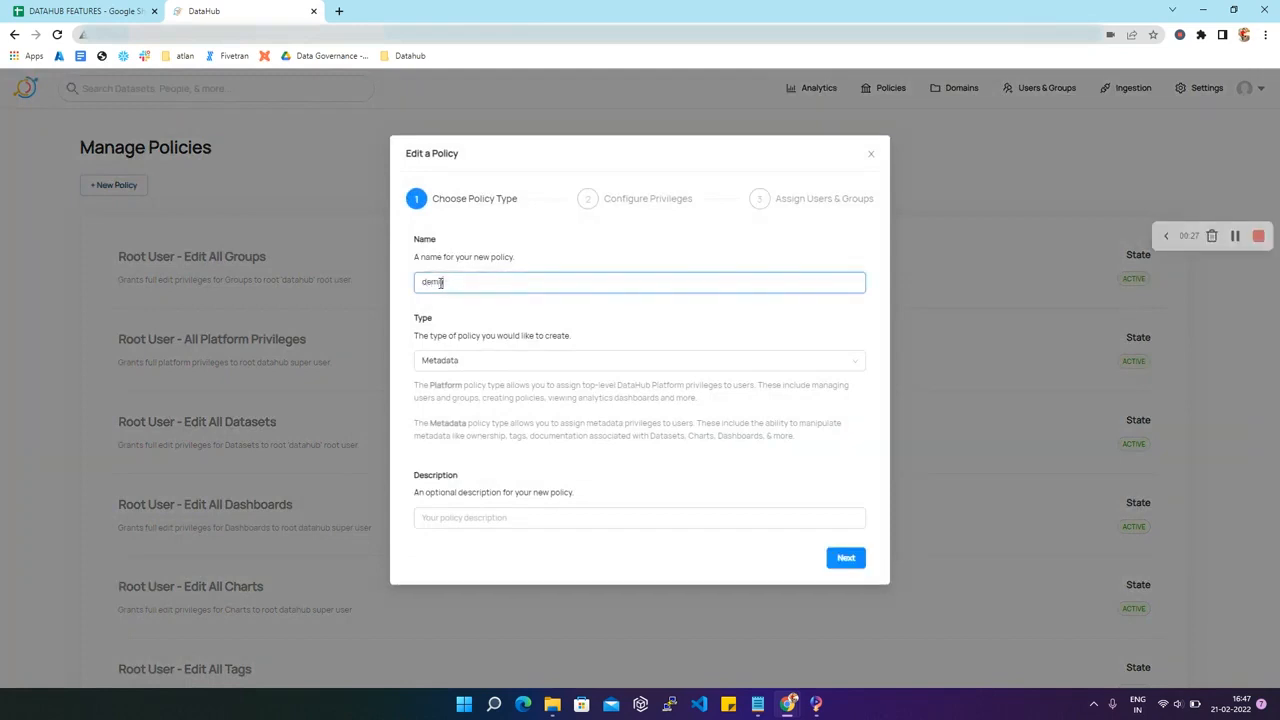
type("o_platform")
left_click(471, 336)
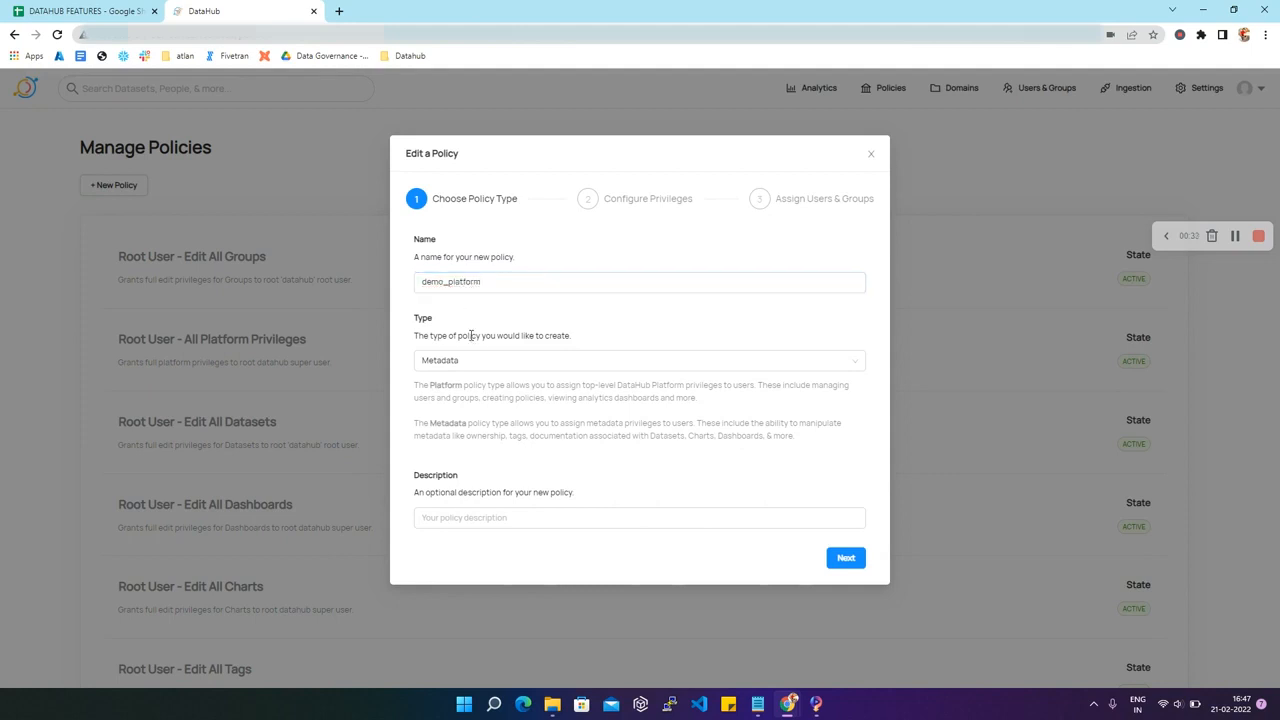
left_click(483, 361)
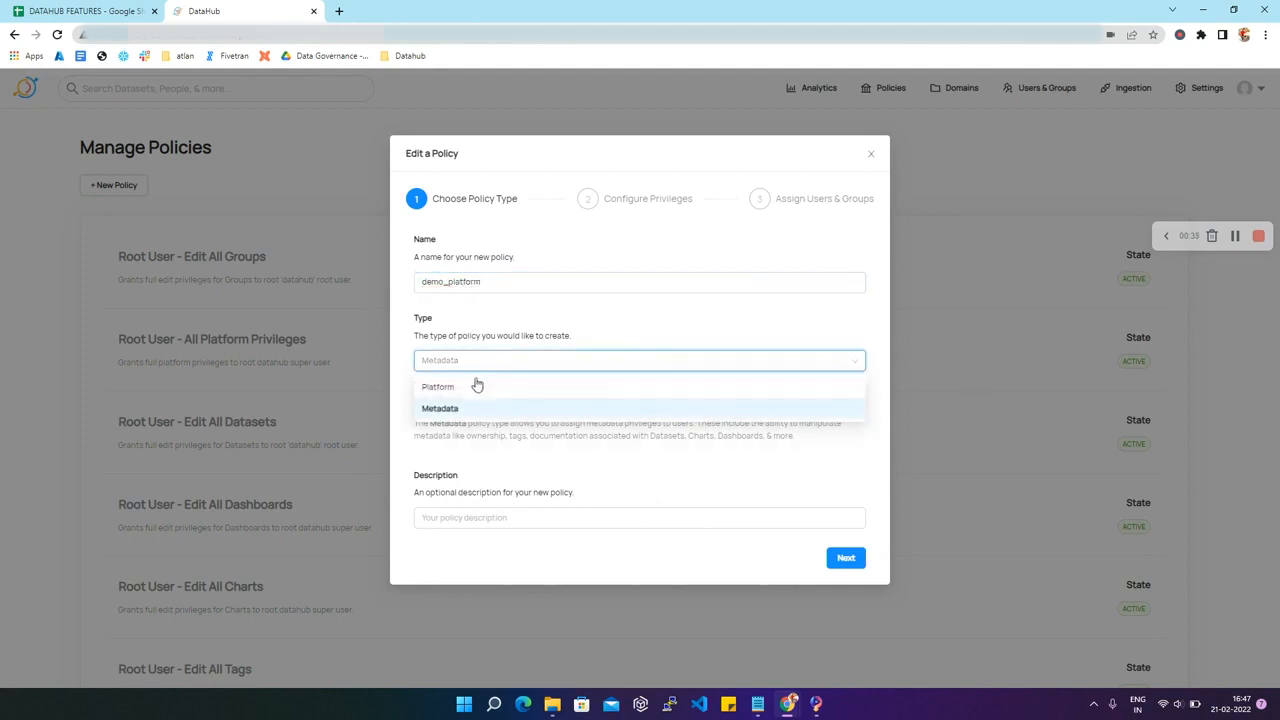
left_click(472, 389)
left_click(459, 518)
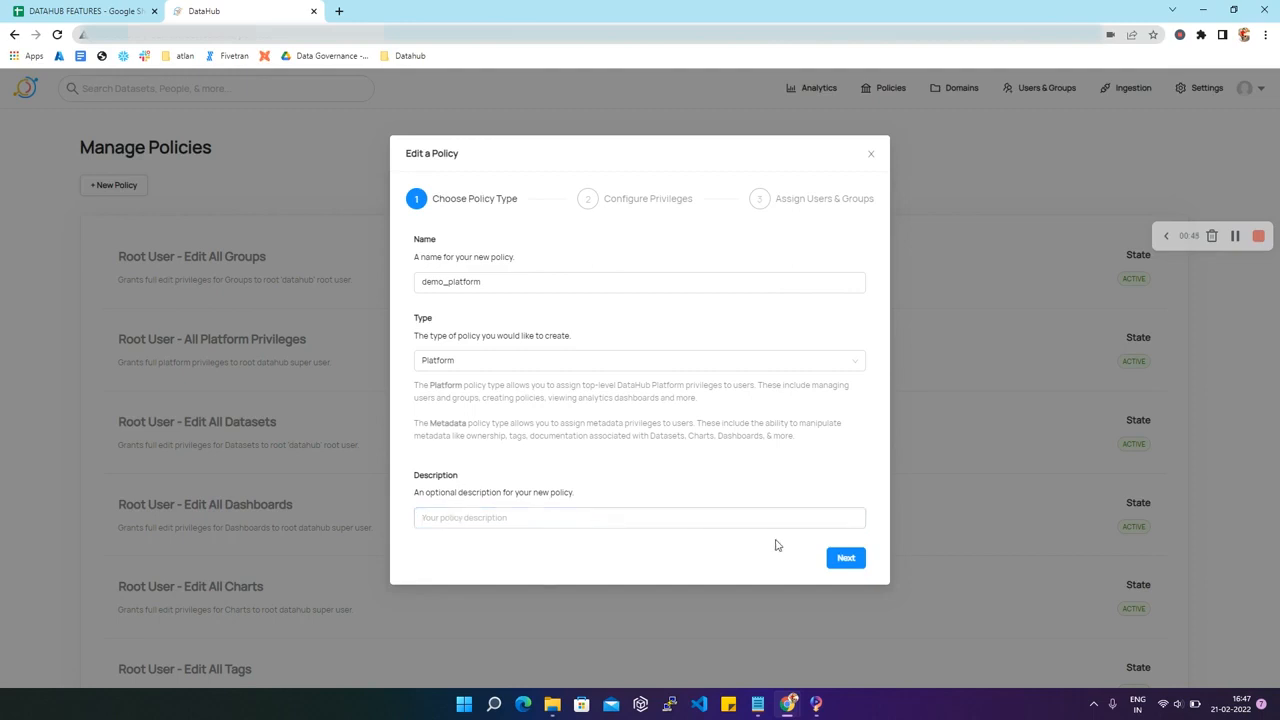
left_click(843, 561)
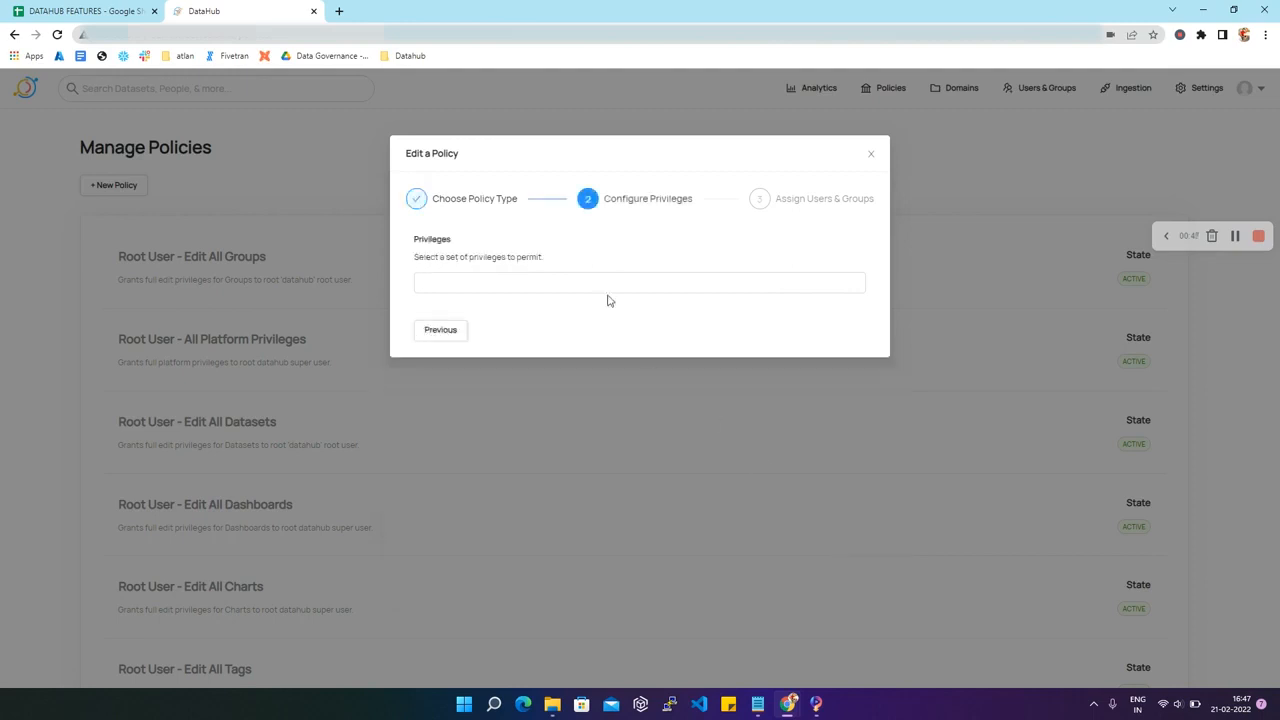
Grant demo_platform every available privilege using All Privileges and continue to the user and group assignment.
left_click(552, 285)
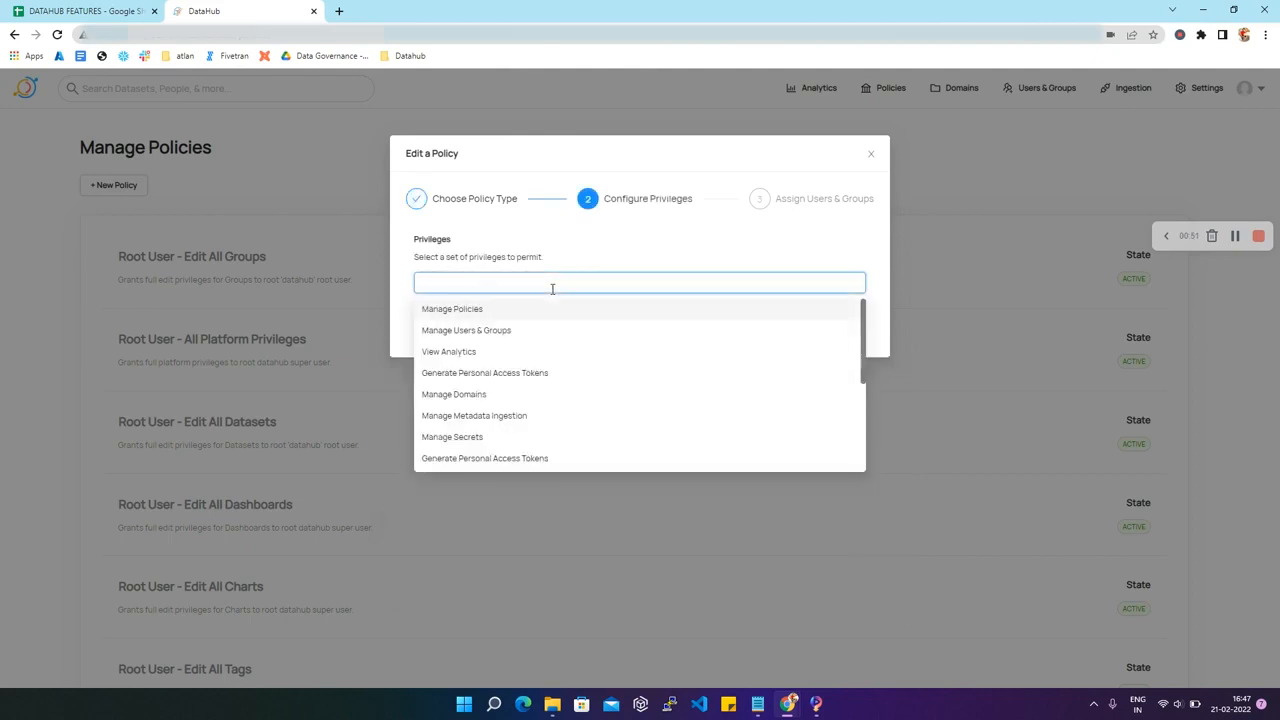
left_click(528, 312)
left_click(526, 330)
scroll(510, 420, "down", 1)
left_click(457, 456)
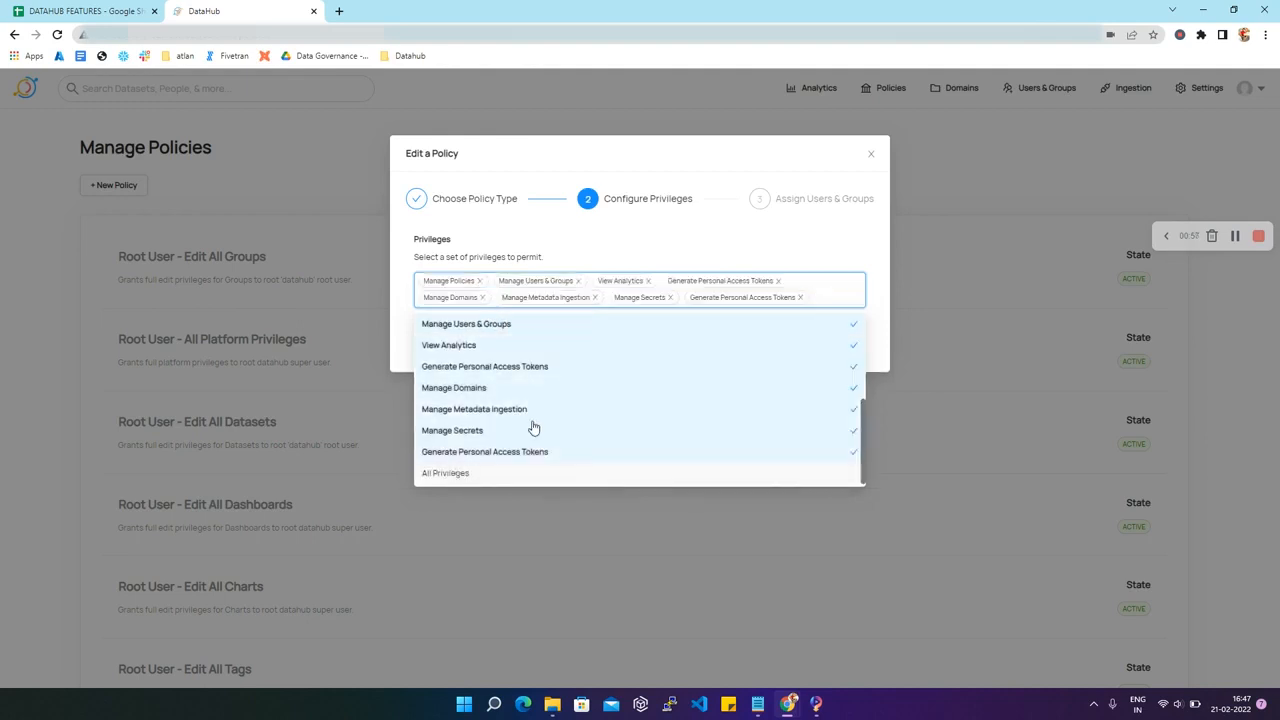
left_click(715, 233)
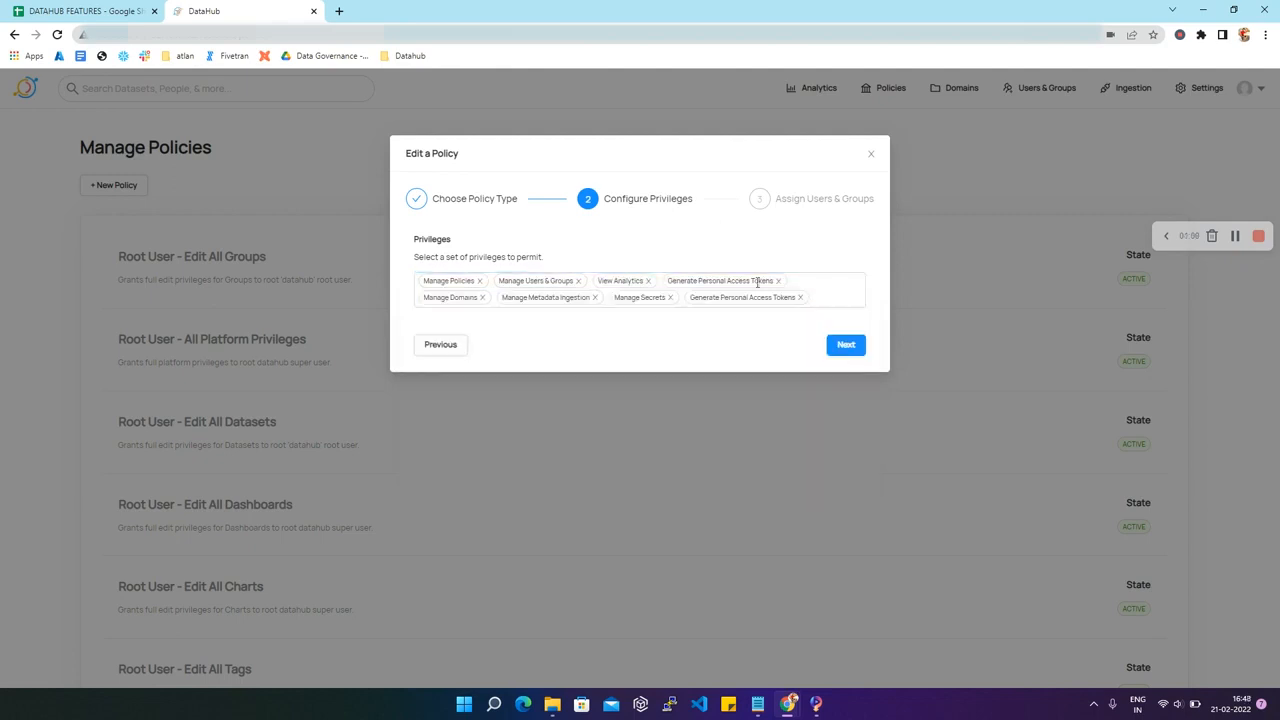
left_click(845, 345)
Search for a specific user by first name, clear the search and assign the policy to All Users instead.
left_click(614, 331)
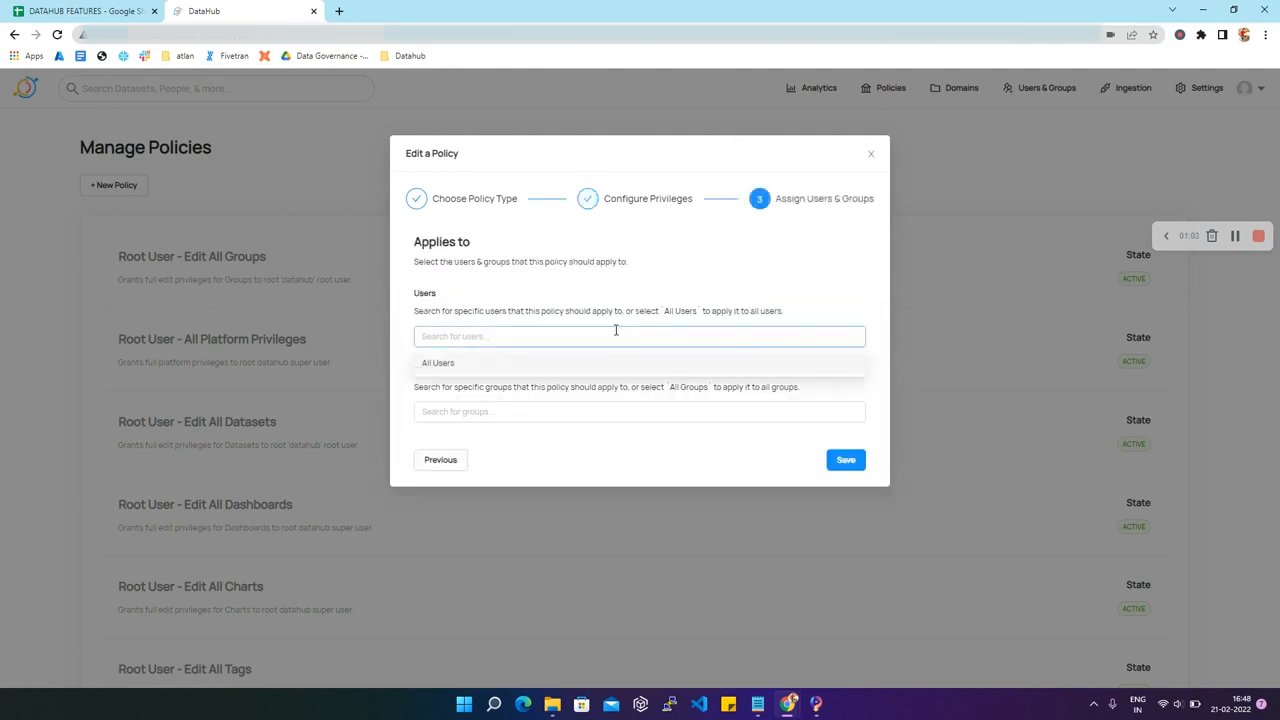
type("sachin")
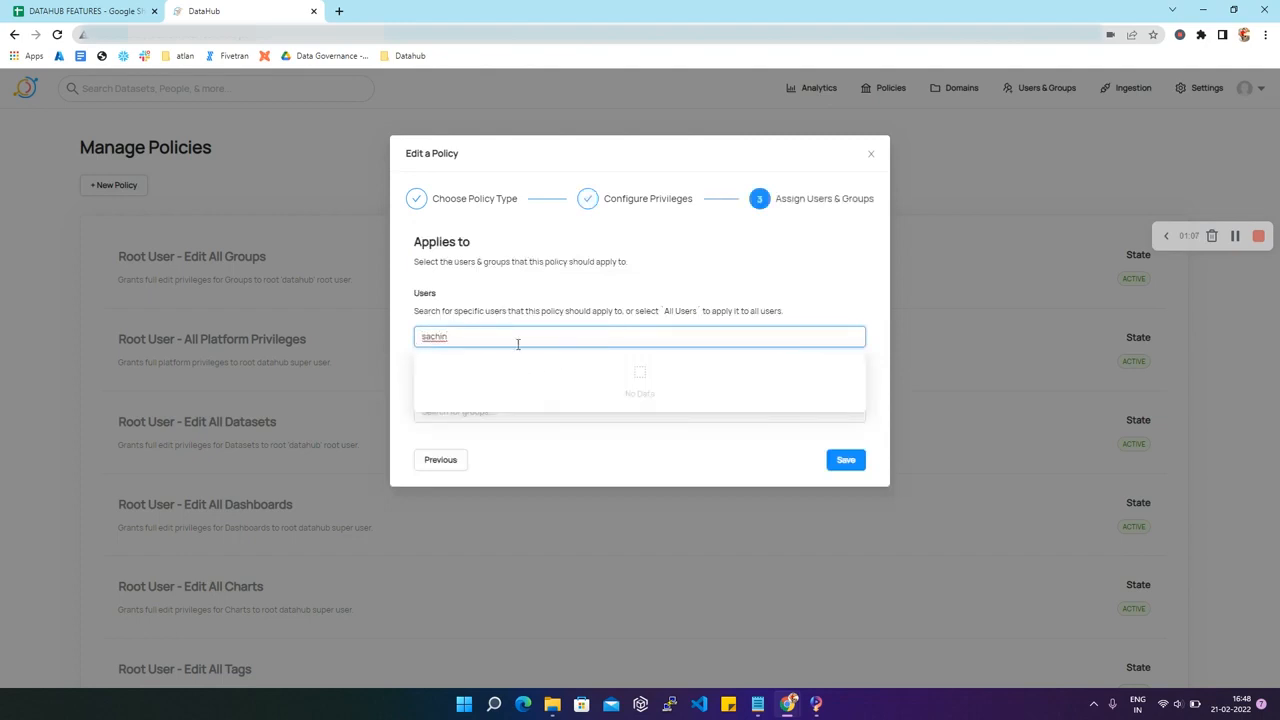
key("ctrl+a")
key("BackSpace")
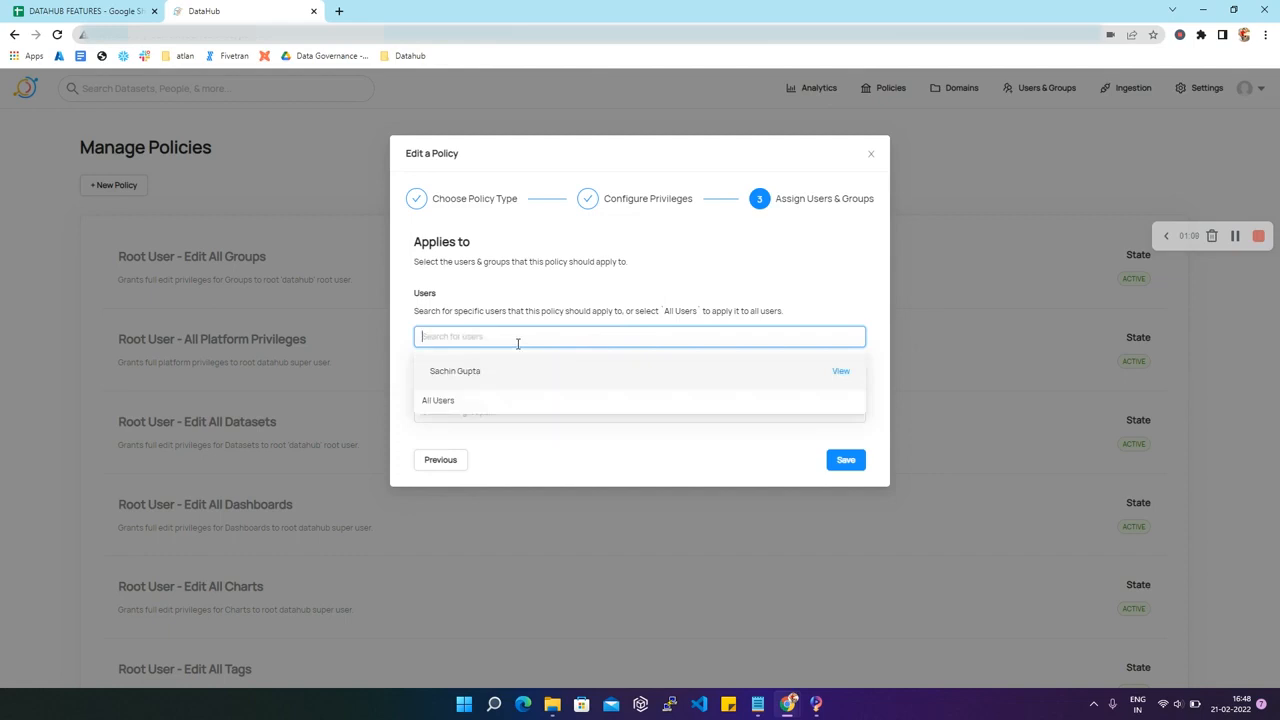
left_click(446, 401)
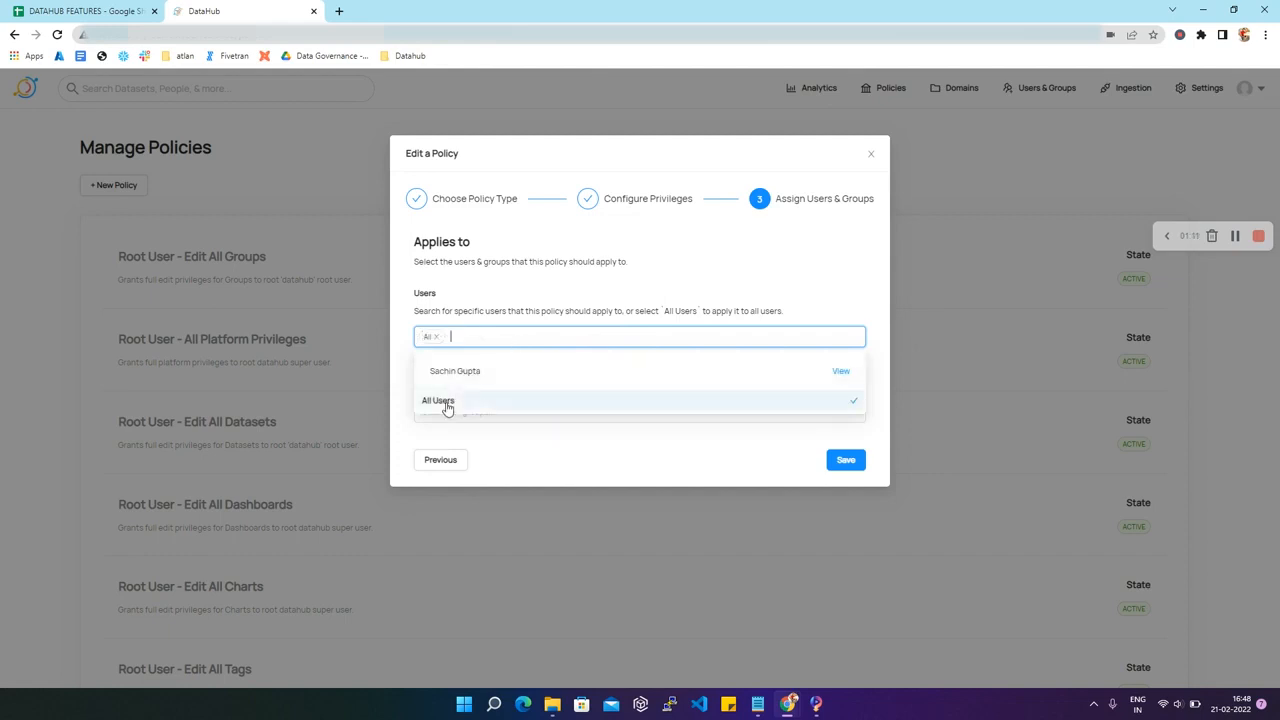
Assign demo_platform to All Groups in addition to all users and save the policy.
left_click(548, 466)
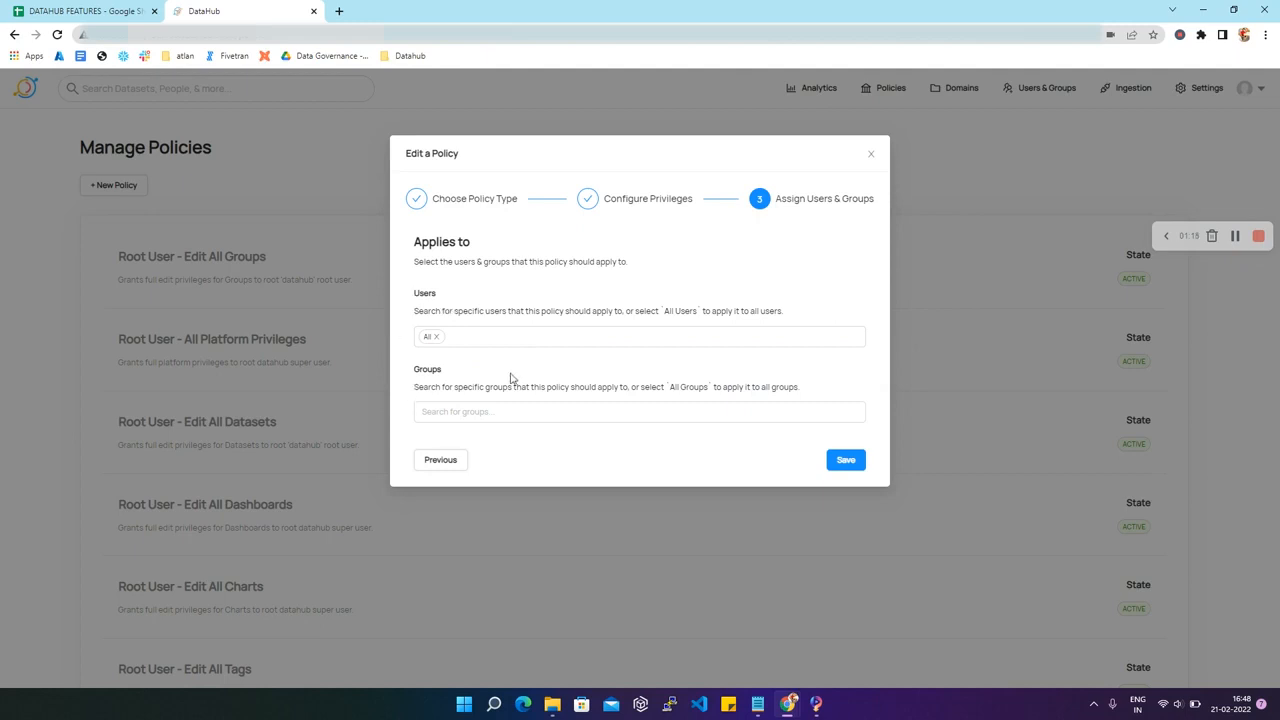
left_click(488, 406)
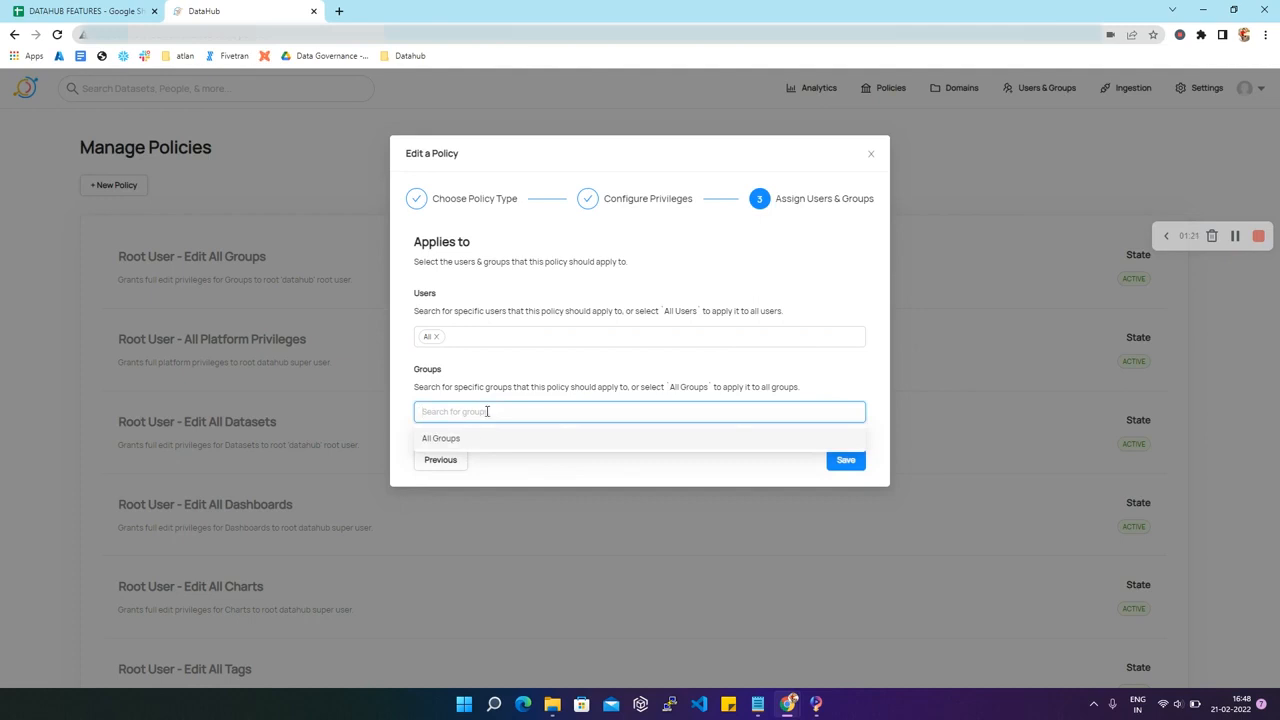
left_click(451, 439)
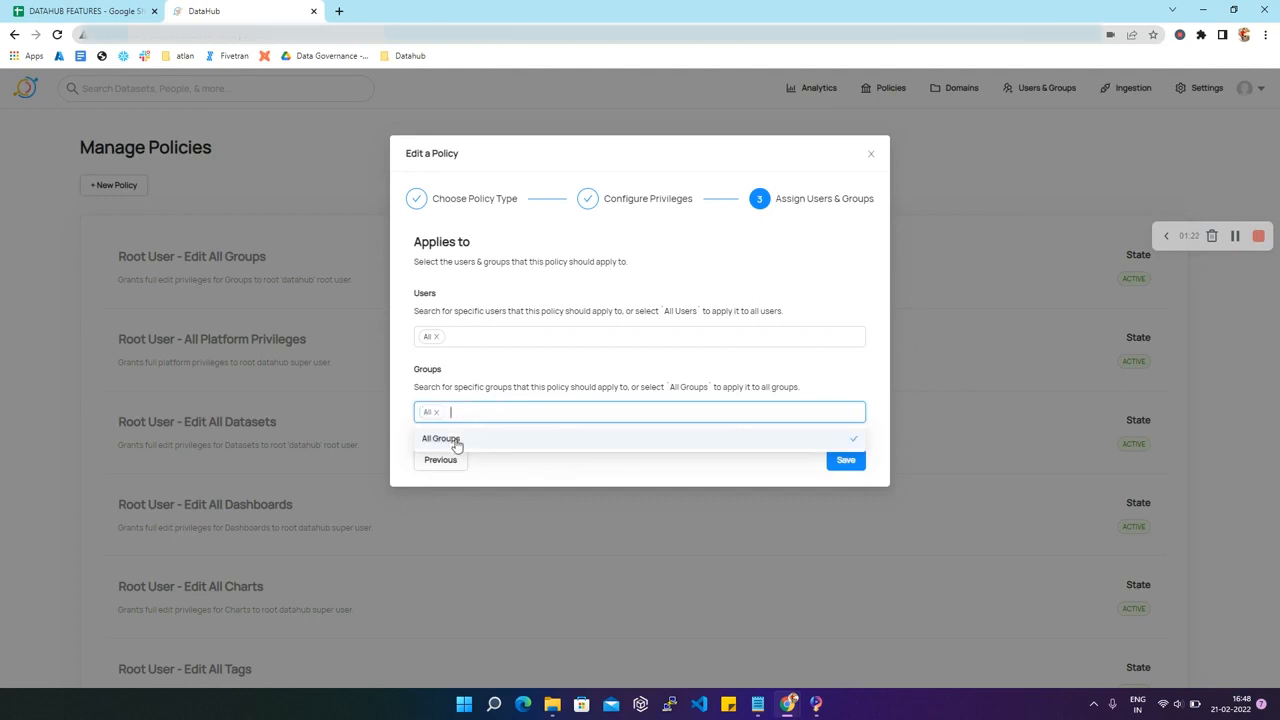
left_click(549, 481)
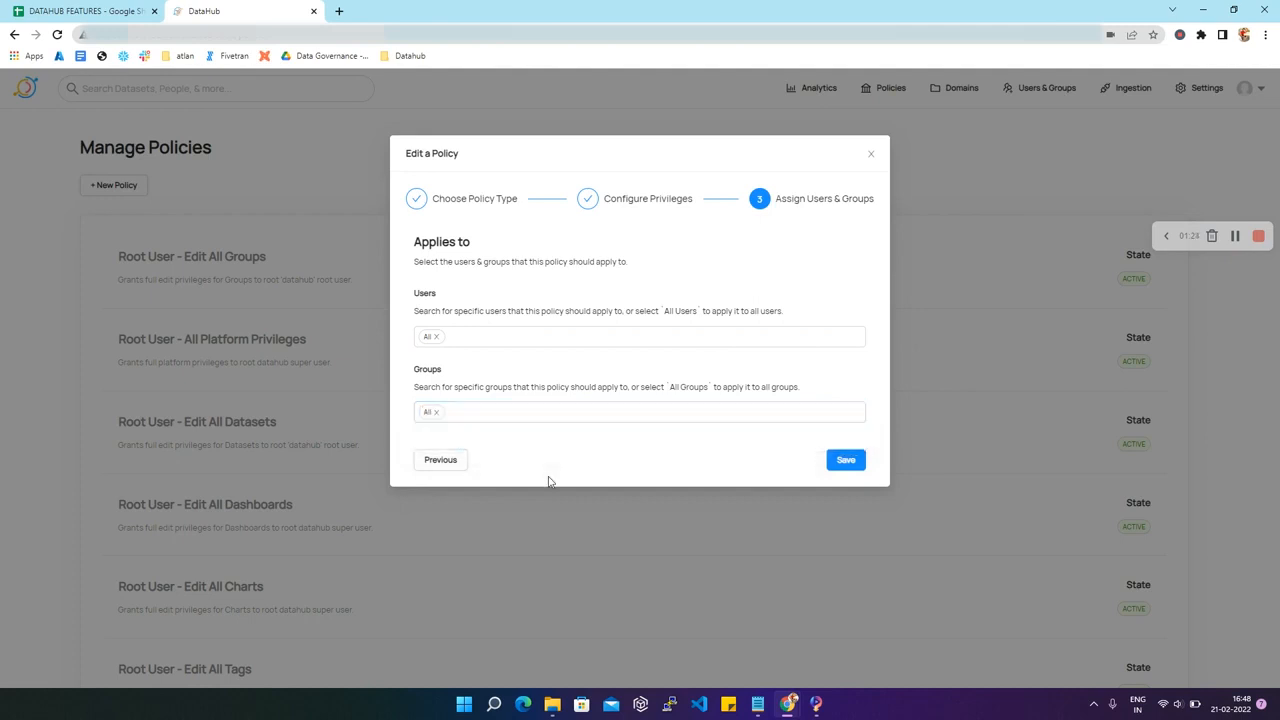
left_click(846, 461)
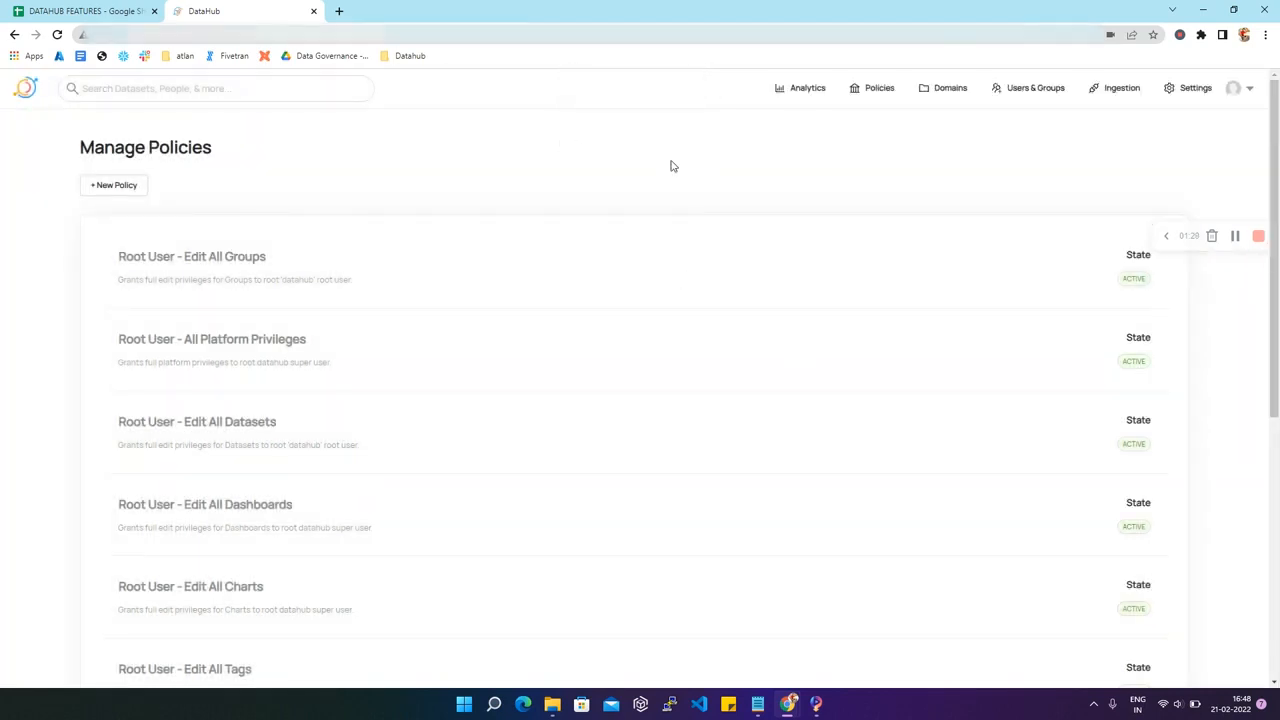
Find demo_platform in the policy list and open its details to review its state, privileges, users and groups.
scroll(483, 369, "down", 5)
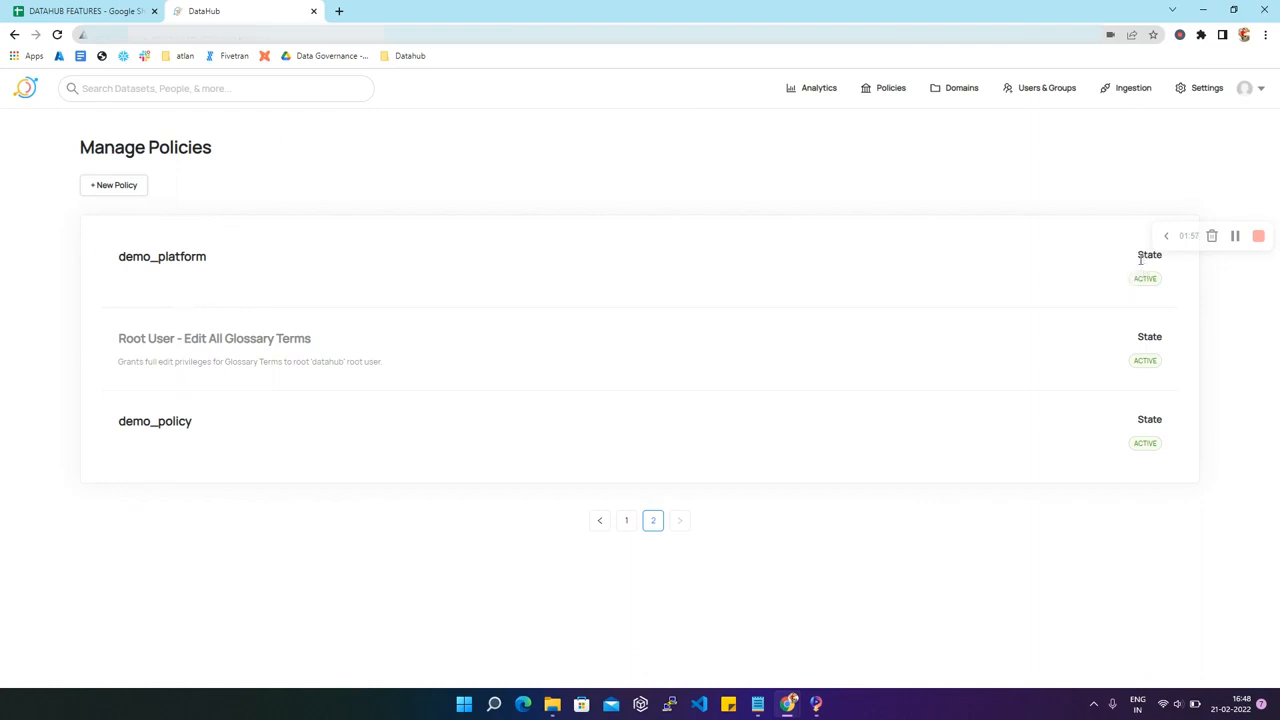
left_click_drag(1136, 260, 1169, 283)
left_click(1169, 283)
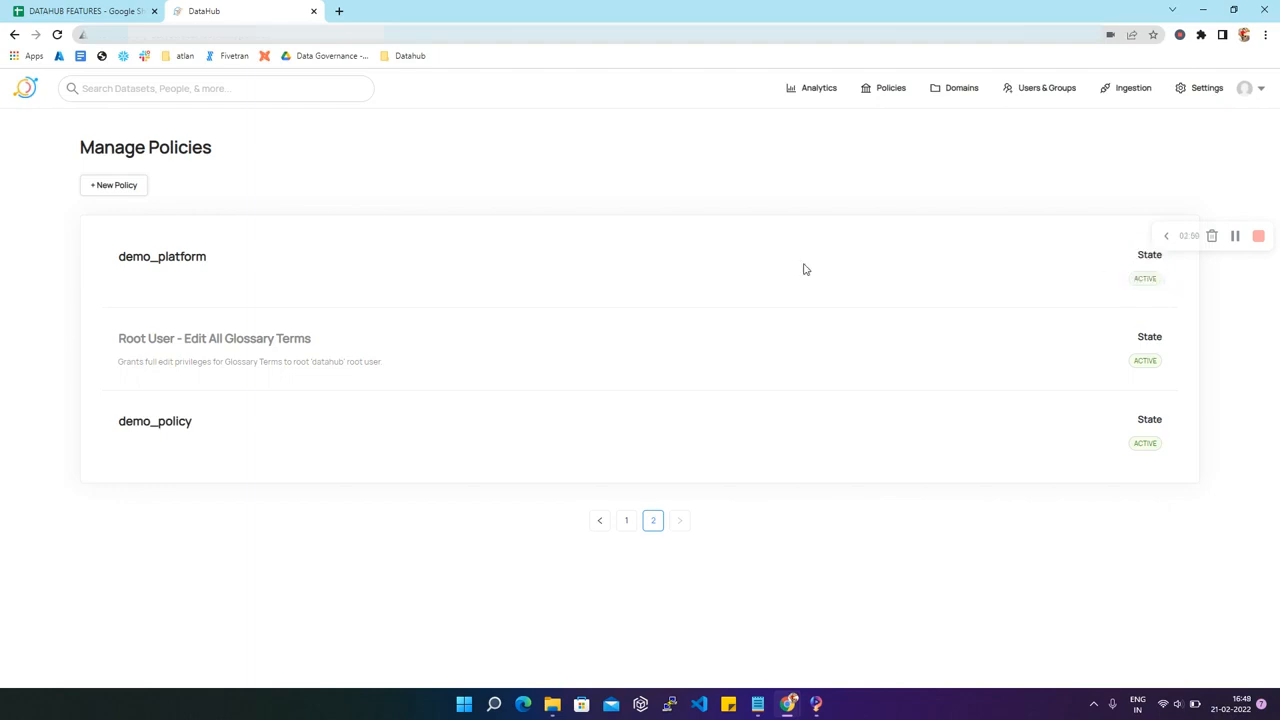
left_click(182, 266)
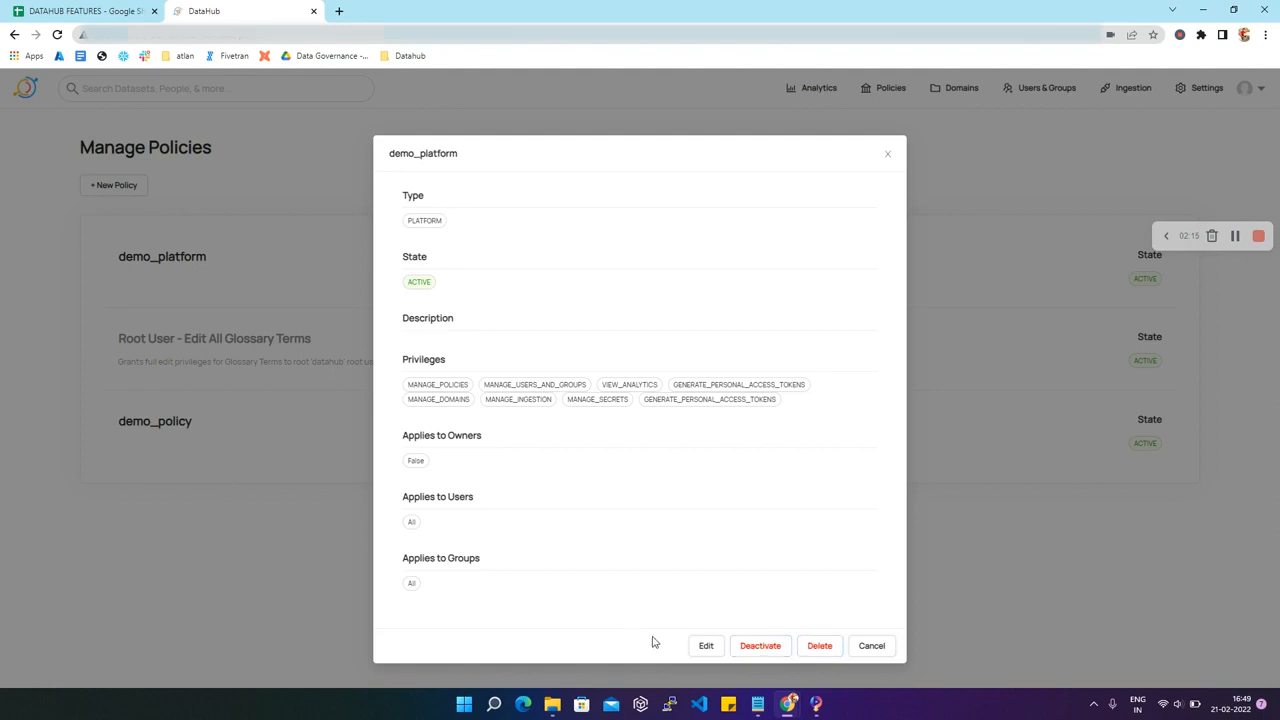
left_click(705, 646)
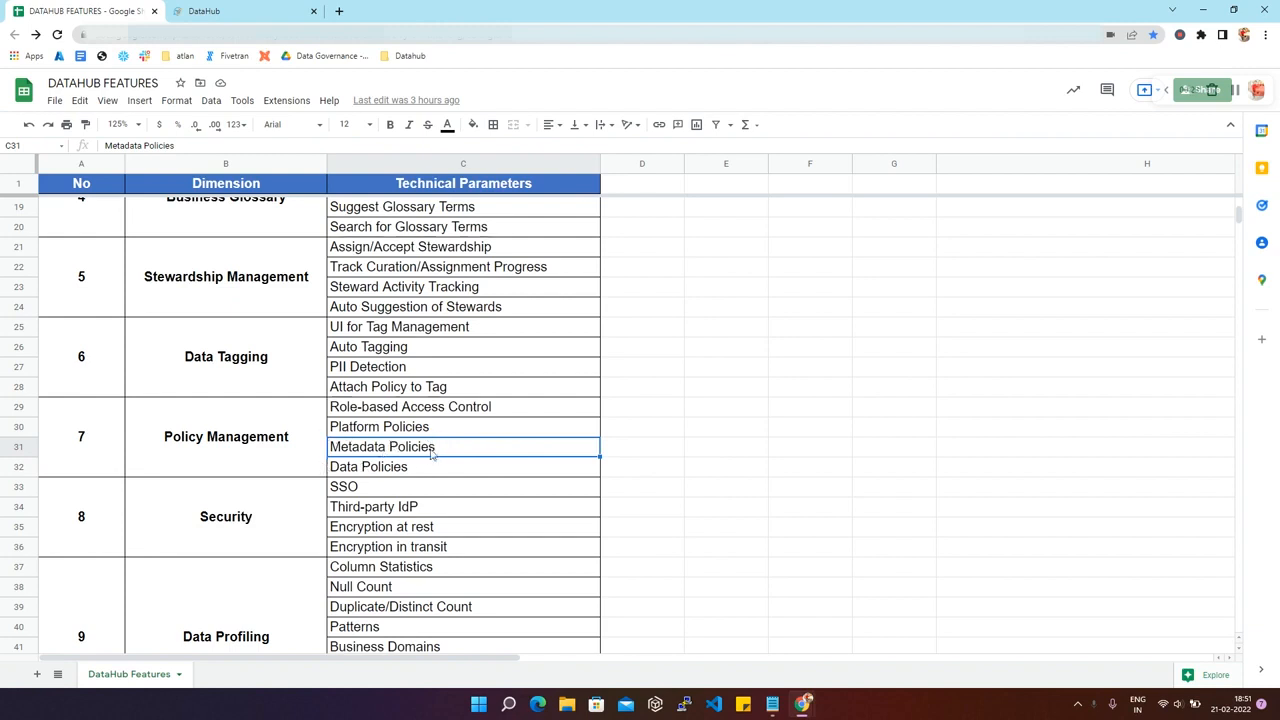
Switch to DataHub, start a new policy named demo_metadata with the Metadata type and continue to its privileges.
left_click(232, 8)
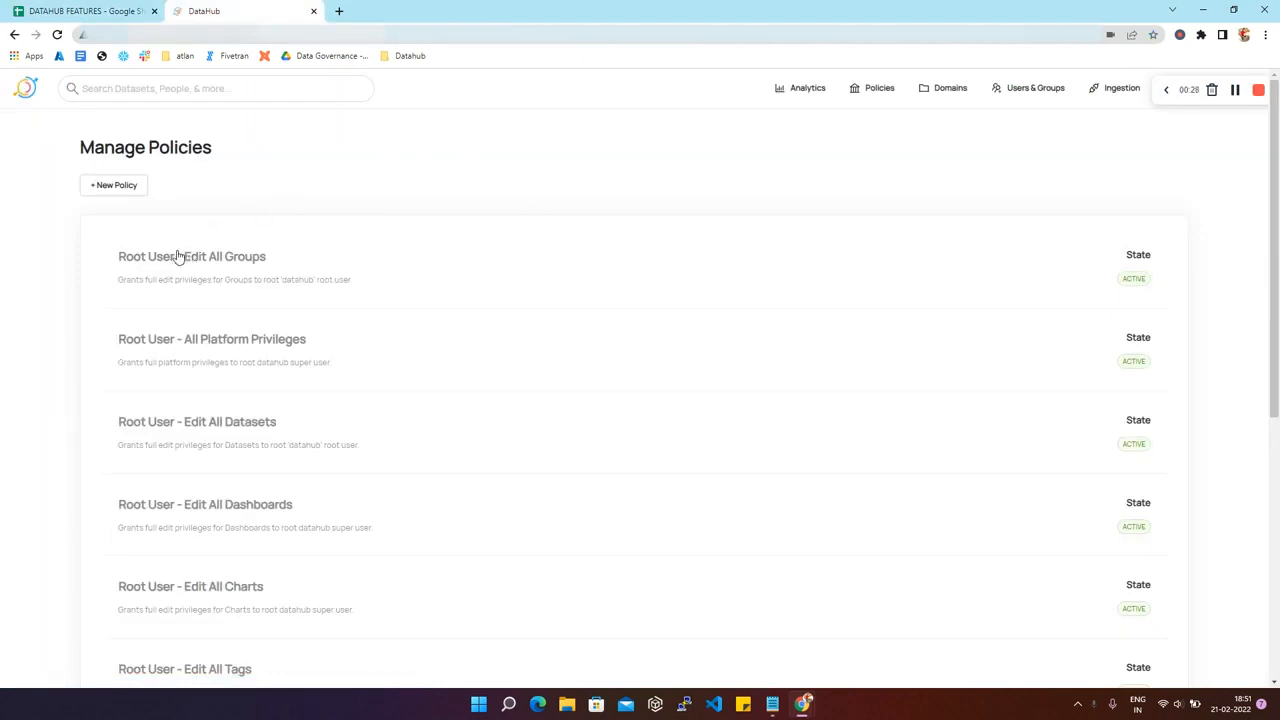
left_click(109, 189)
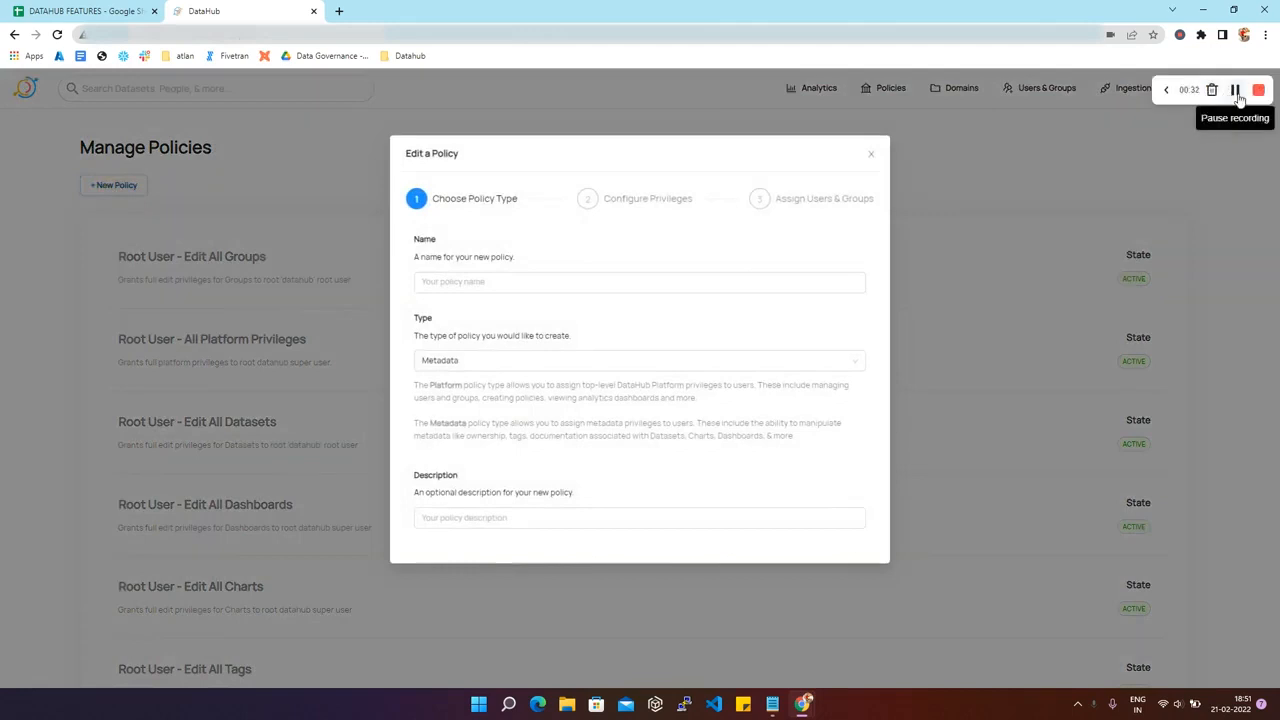
left_click(744, 288)
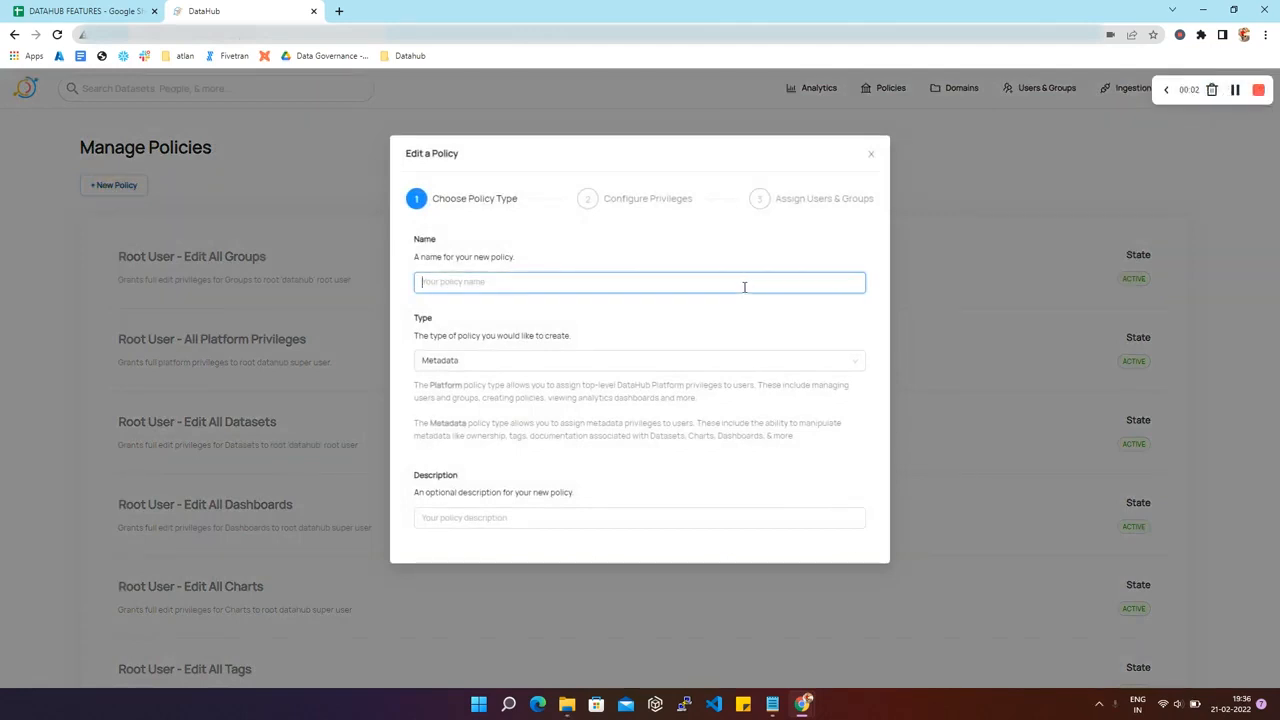
type("demo_metadata")
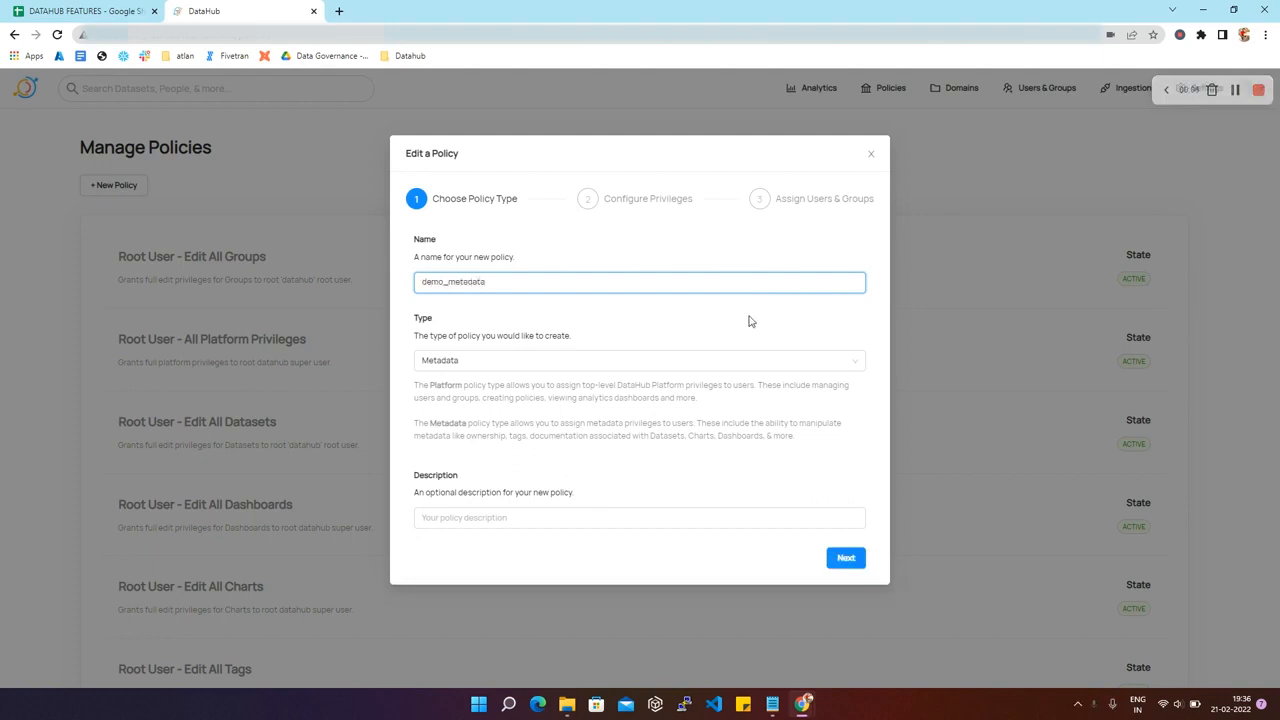
left_click(509, 370)
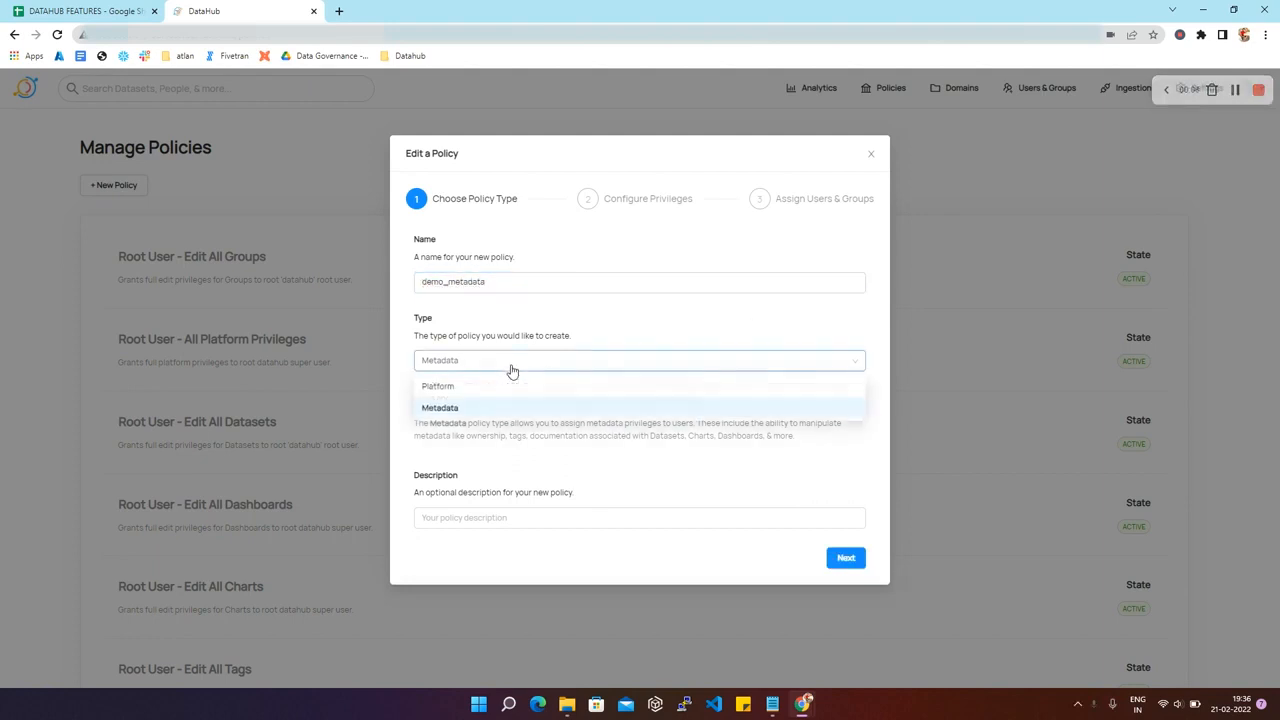
left_click(513, 410)
left_click(452, 518)
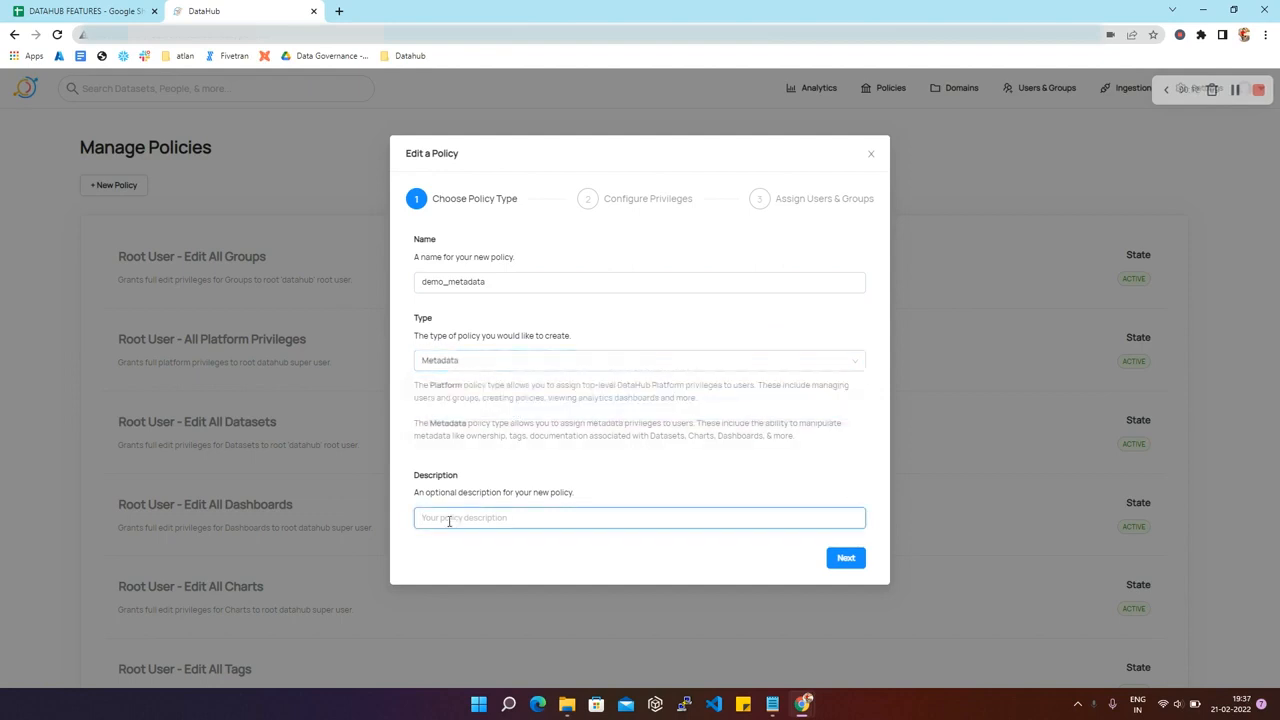
left_click(540, 541)
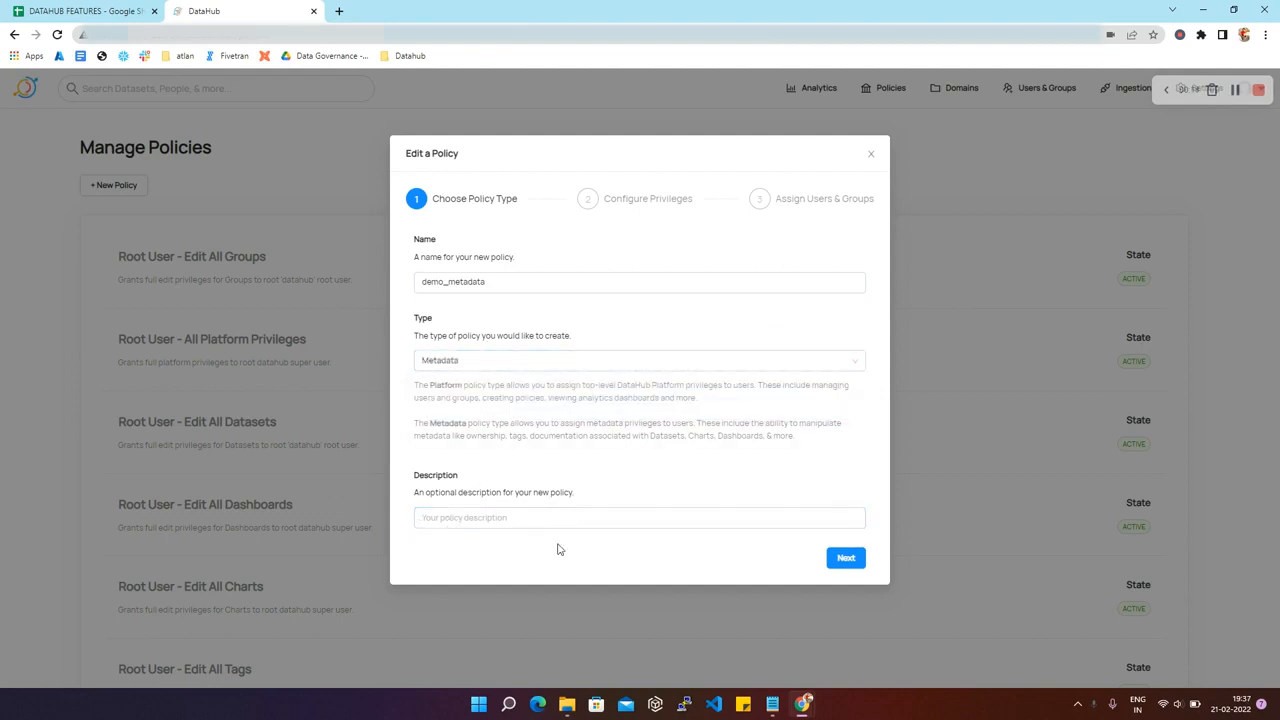
left_click(852, 559)
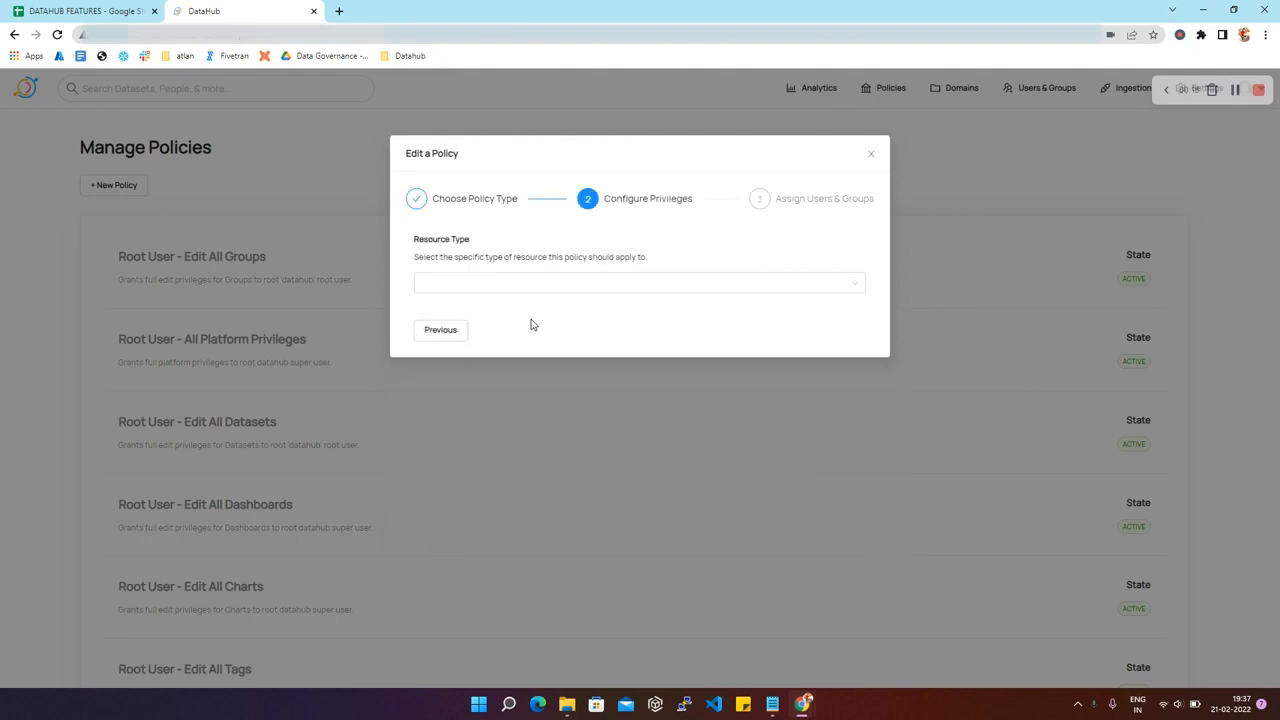
Review the available resource types and set the policy's resource type to Datasets.
left_click(490, 284)
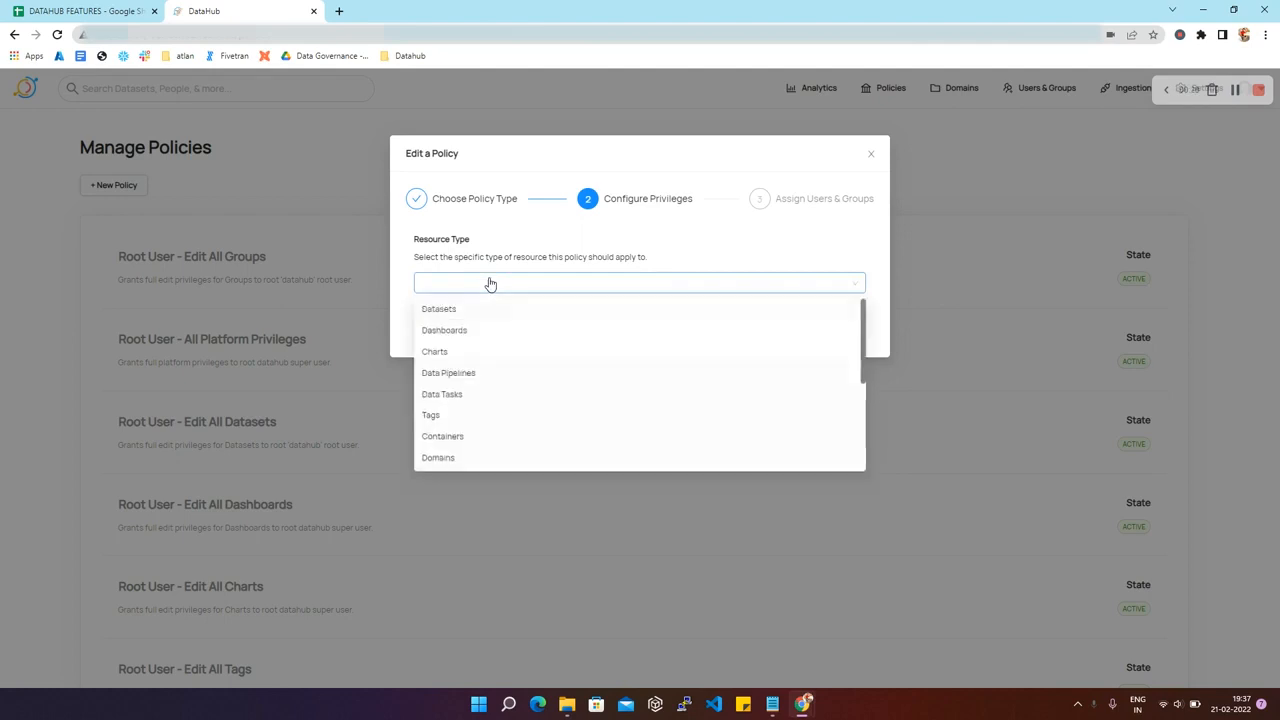
scroll(517, 420, "down", 2)
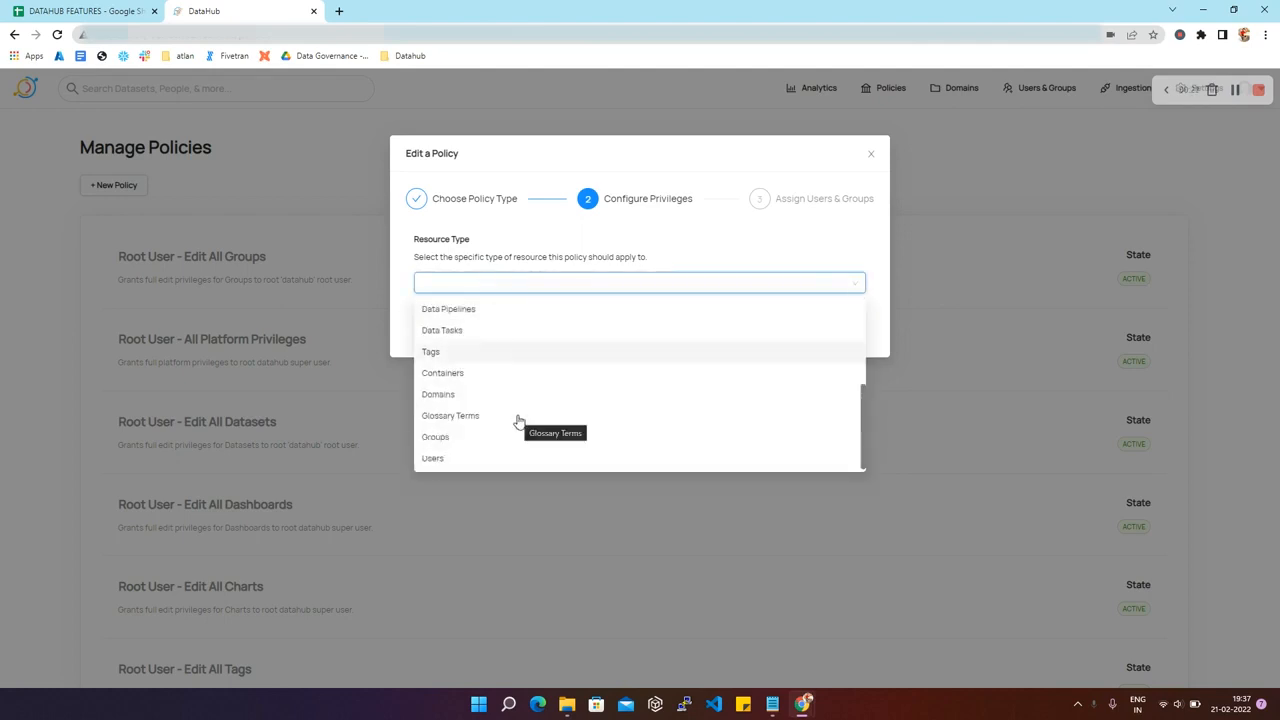
scroll(517, 420, "up", 3)
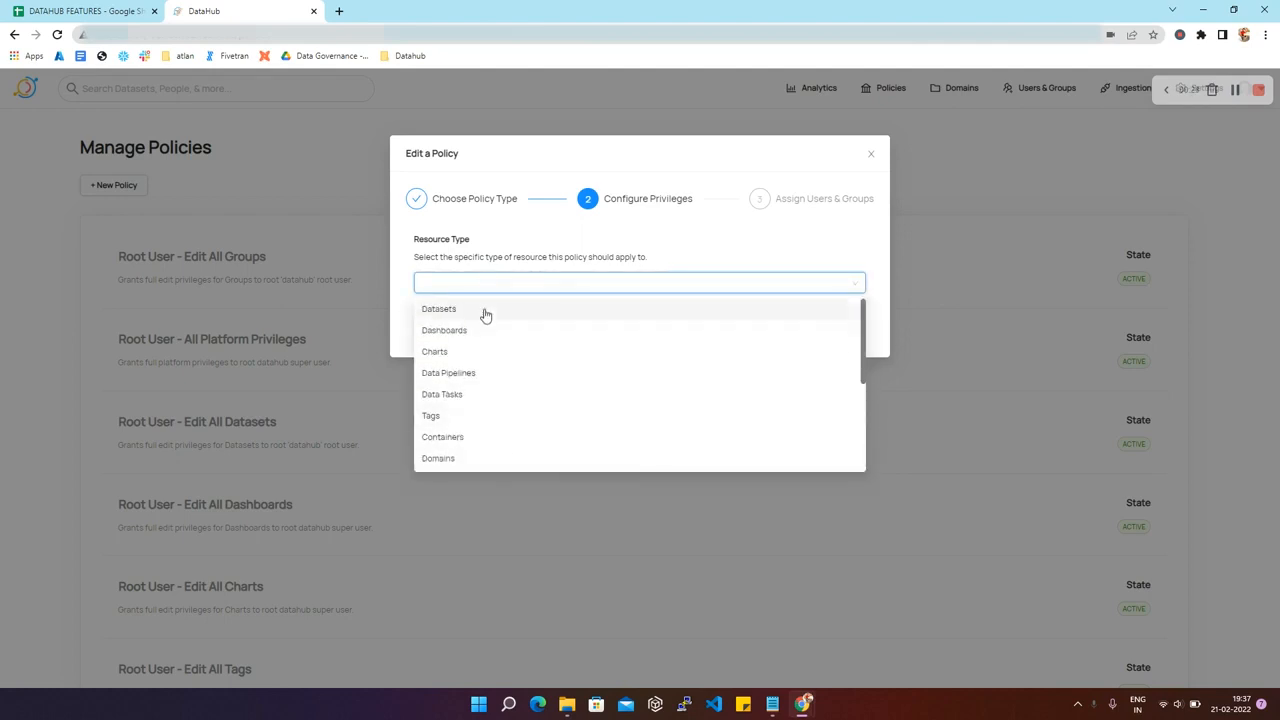
left_click(486, 312)
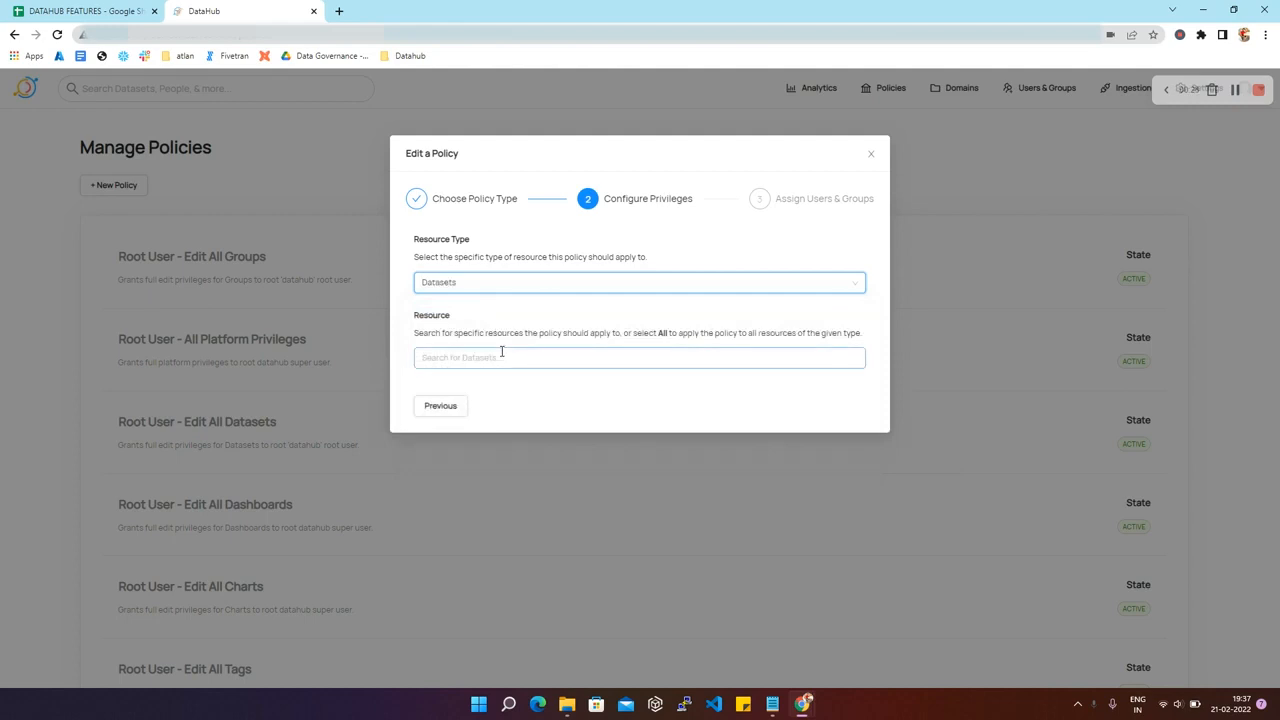
Search the datasets for customer, select DG_SANDBOX.WEB_SALES_CURATED.customer as the resource and remove it again.
left_click(501, 352)
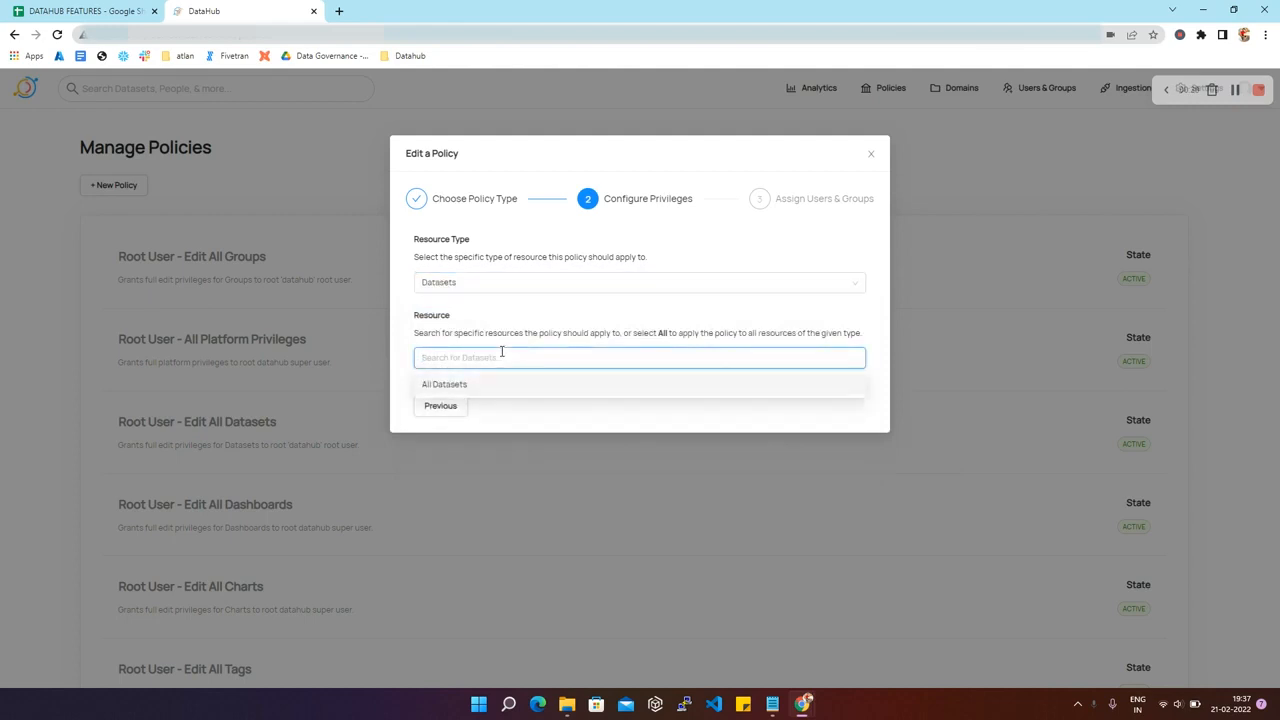
type("customer")
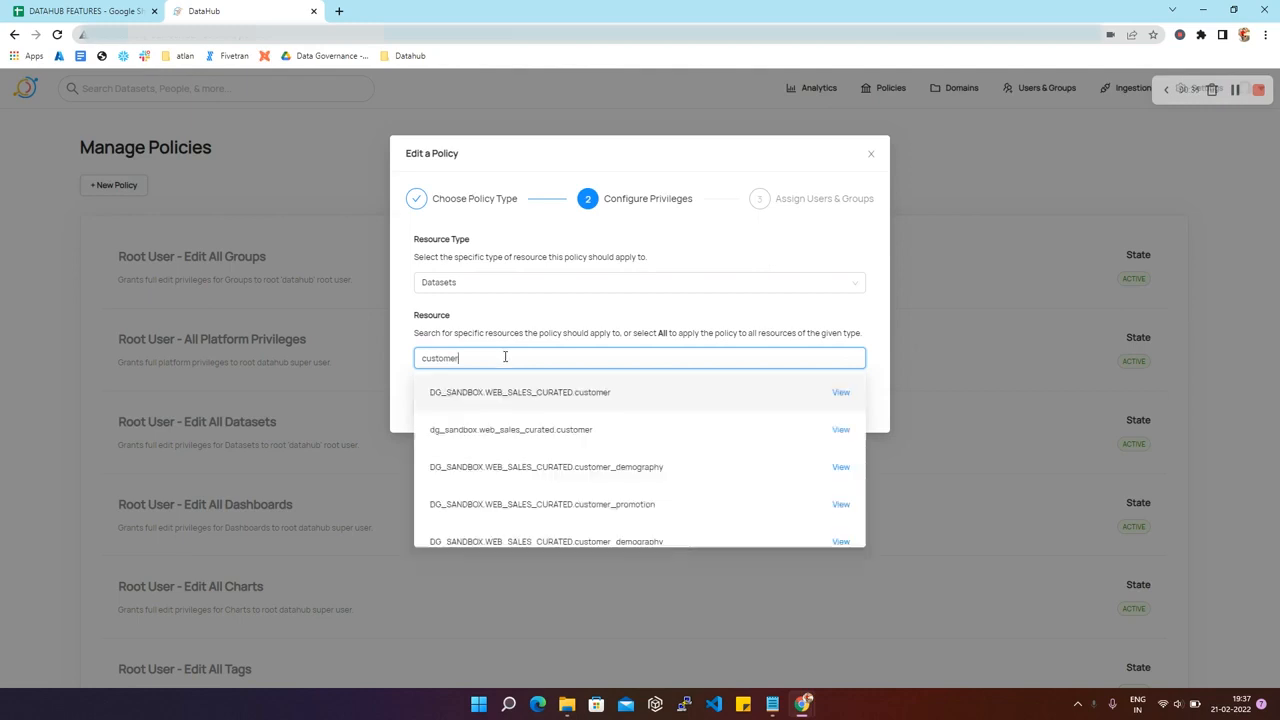
left_click(505, 357)
left_click(505, 357)
left_click(572, 399)
left_click(768, 358)
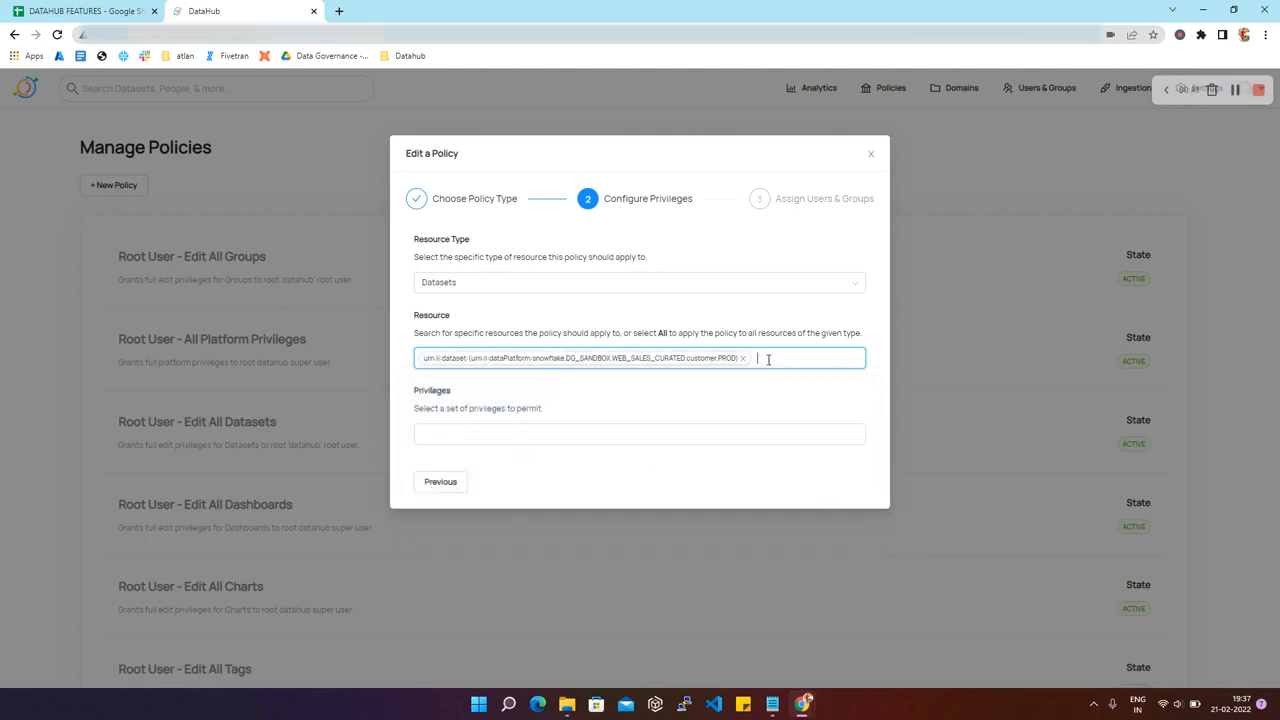
key("BackSpace")
Search the resources for "all" and apply the policy to All Datasets.
type("all")
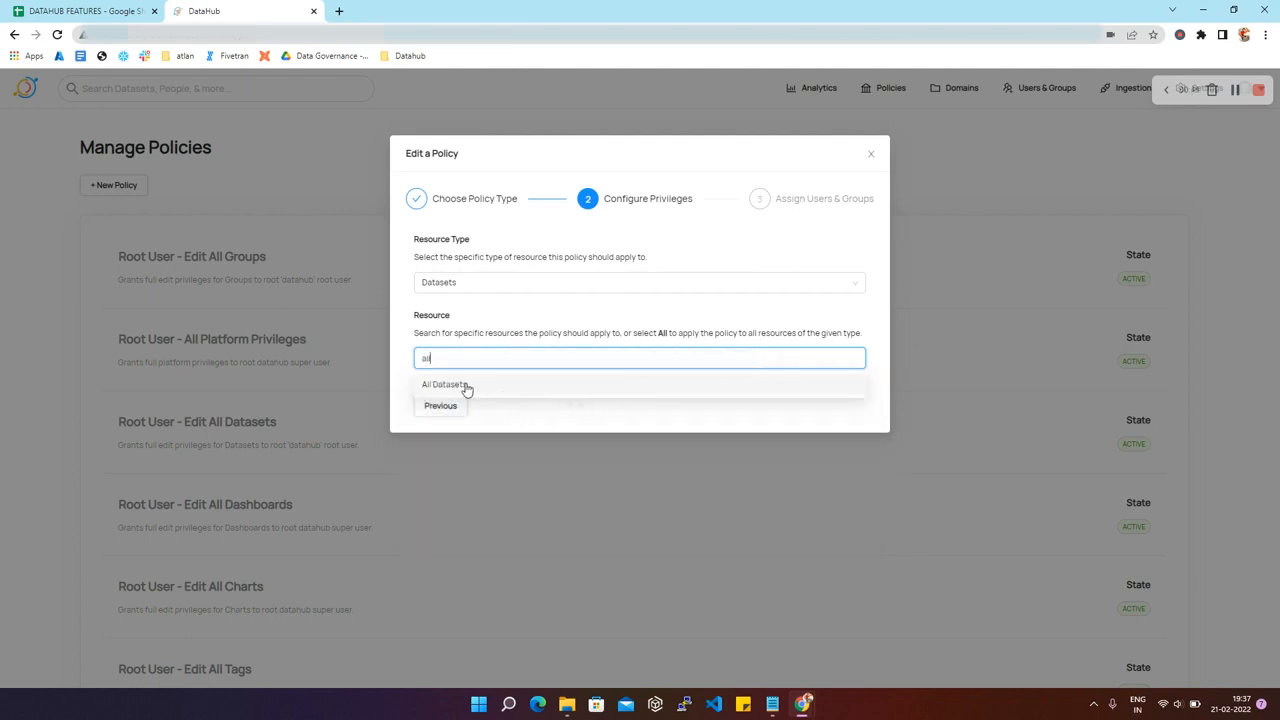
left_click(466, 388)
left_click(570, 418)
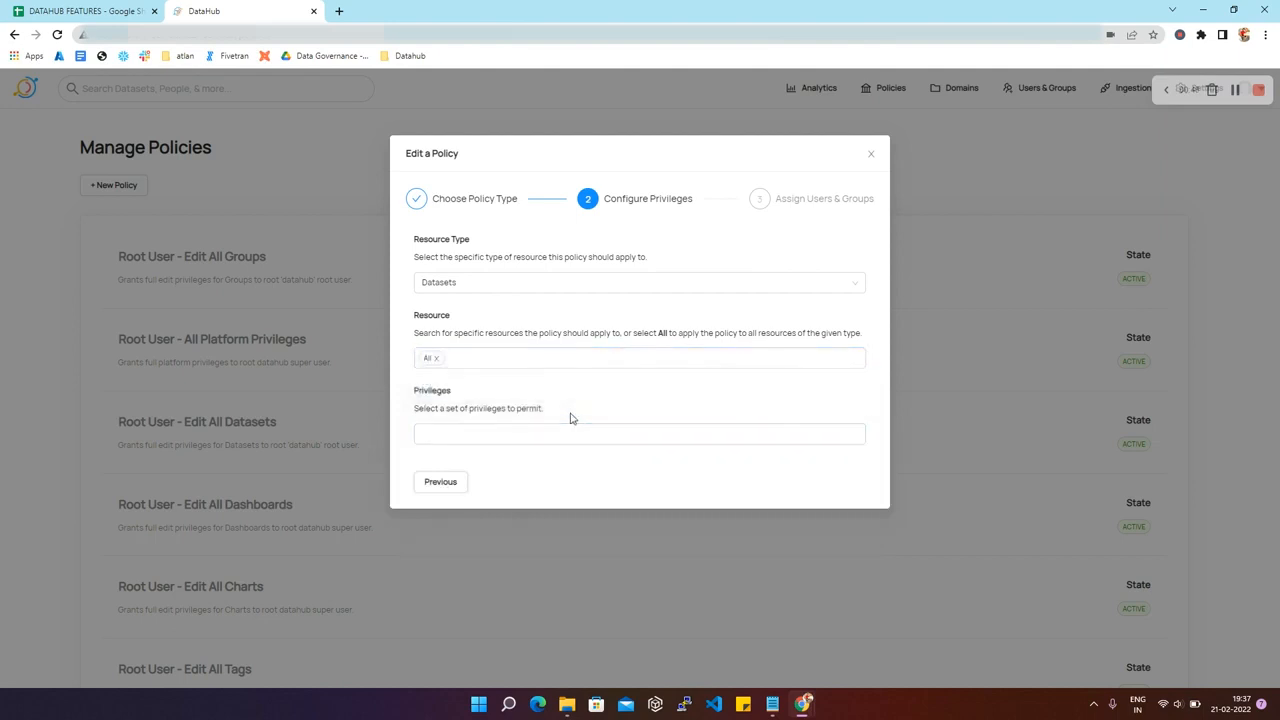
Grant demo_metadata Edit Tags, Edit Glossary Terms and every other privilege using All Privileges, and continue to the user and group assignment.
left_click(511, 437)
scroll(500, 538, "down", 2)
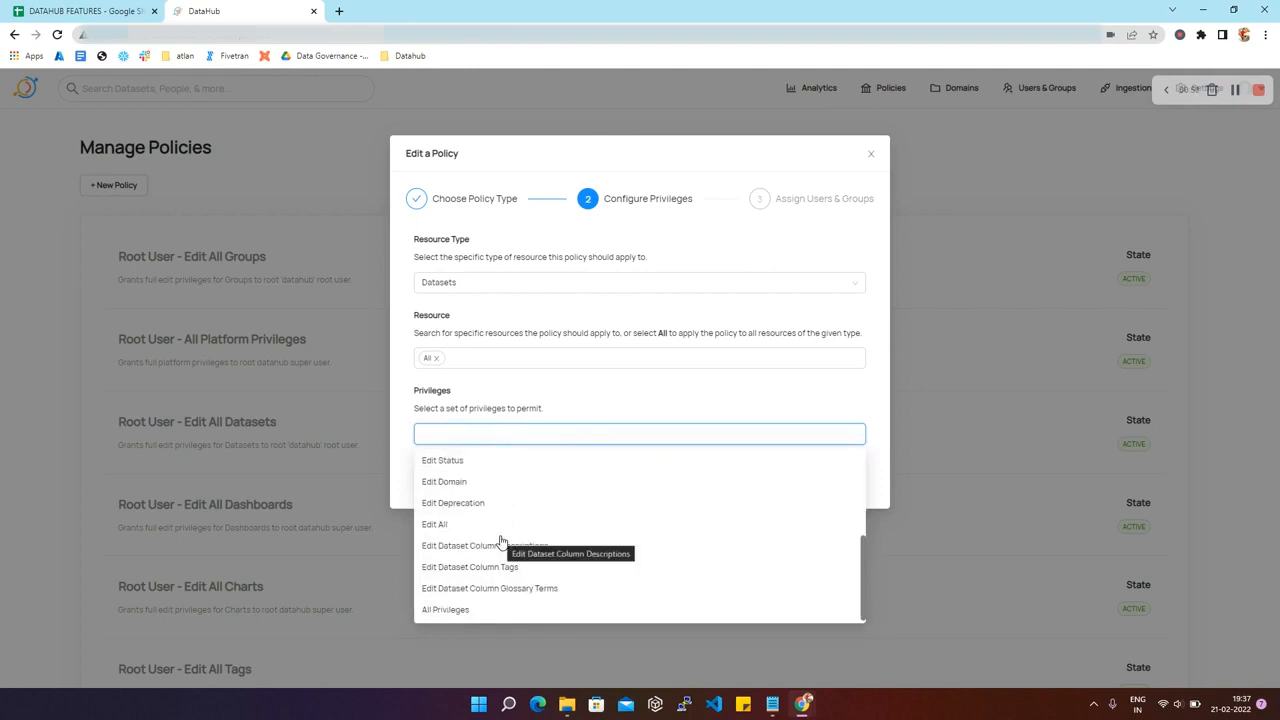
scroll(501, 541, "up", 2)
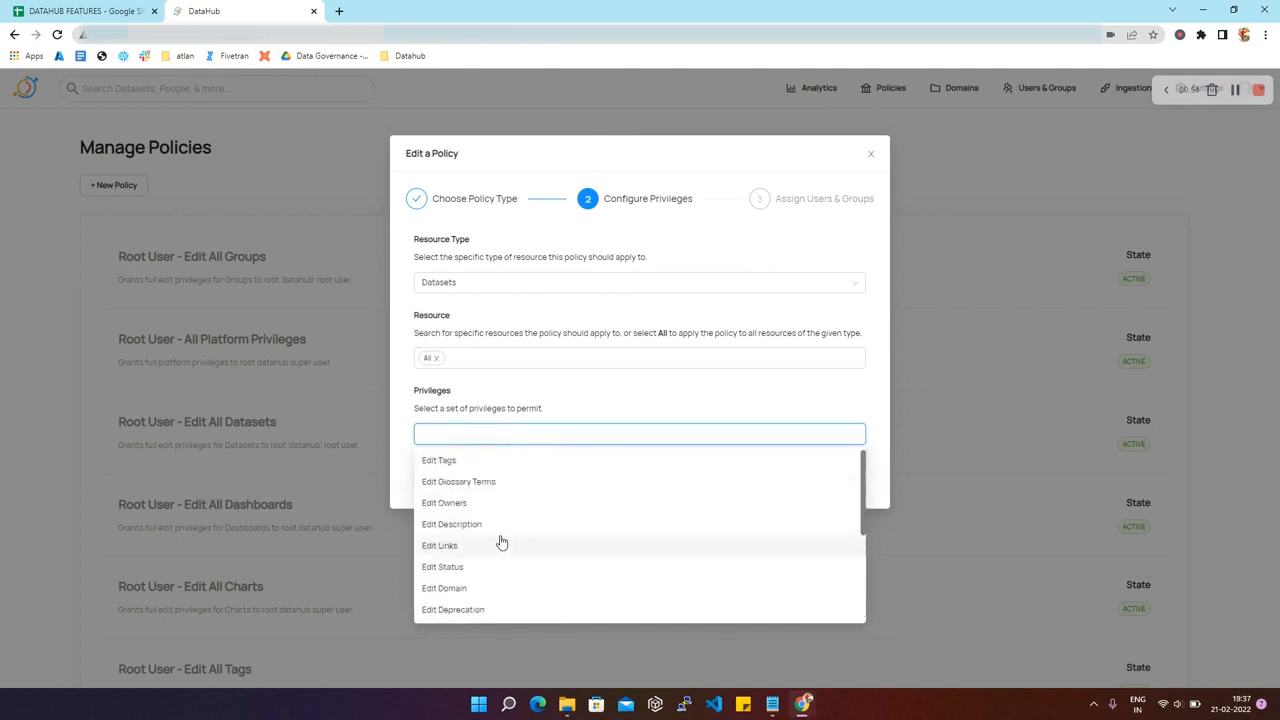
left_click(441, 465)
left_click(448, 484)
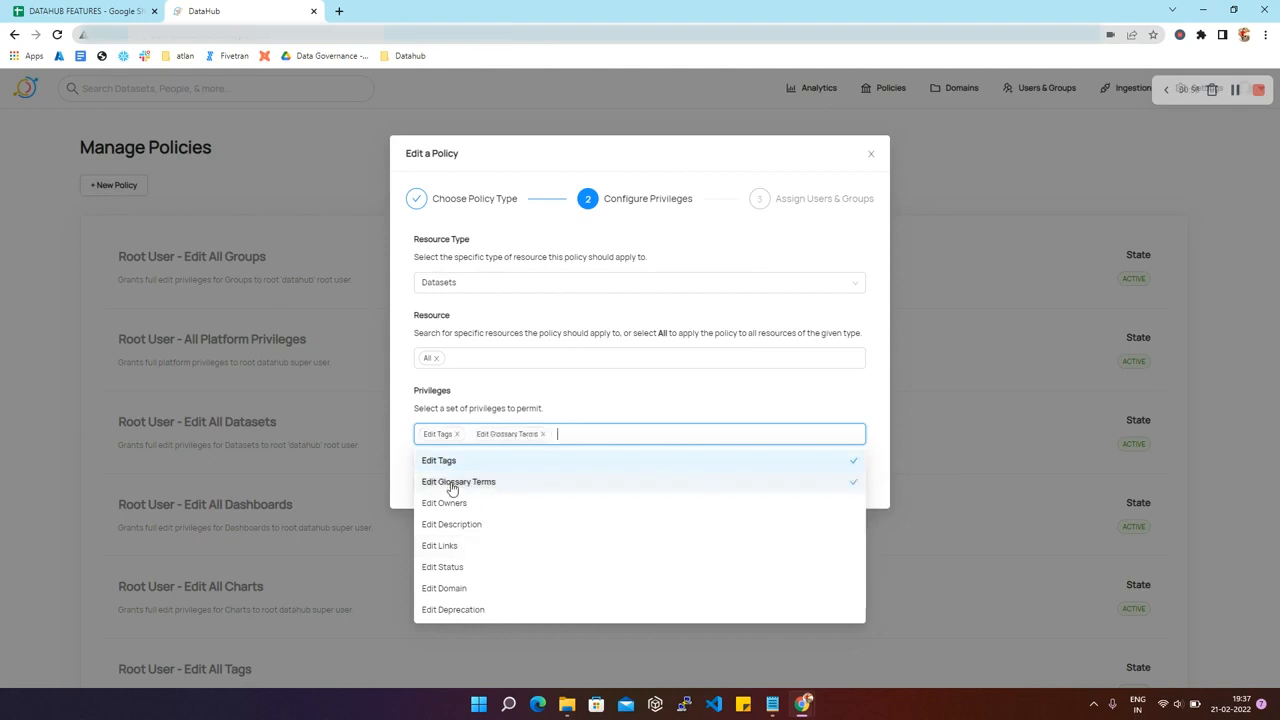
scroll(466, 520, "down", 2)
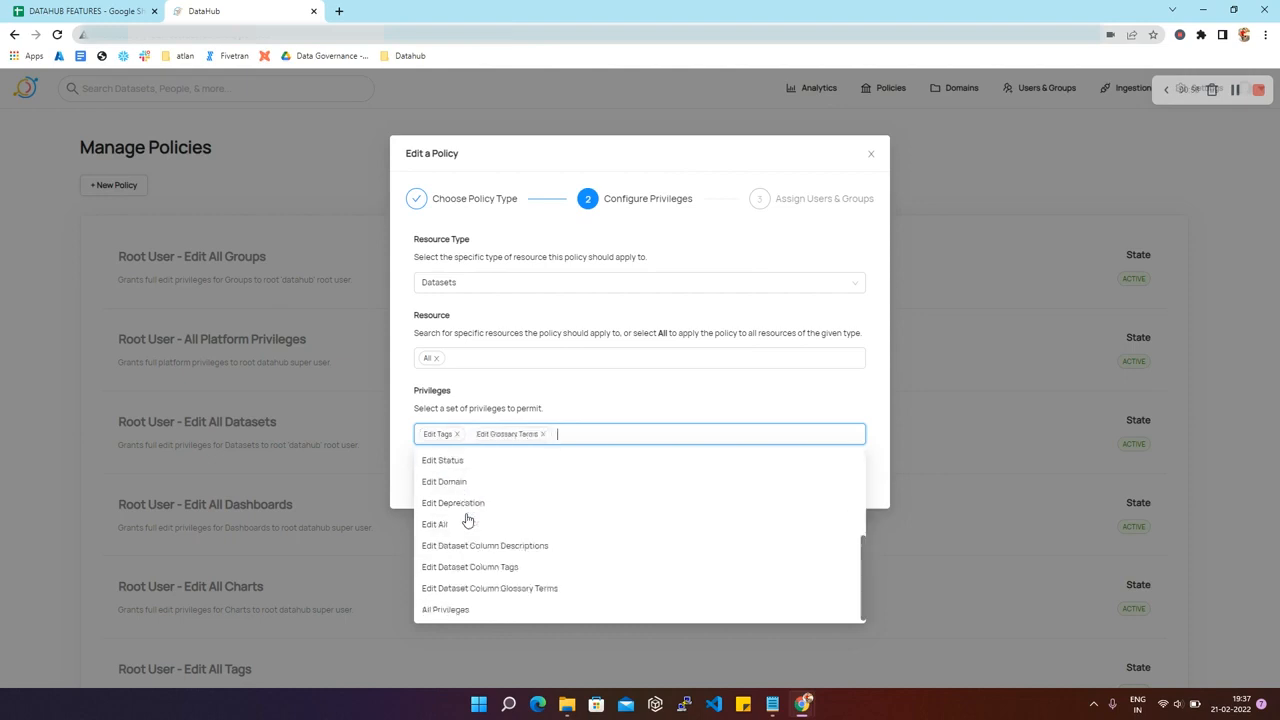
left_click(450, 609)
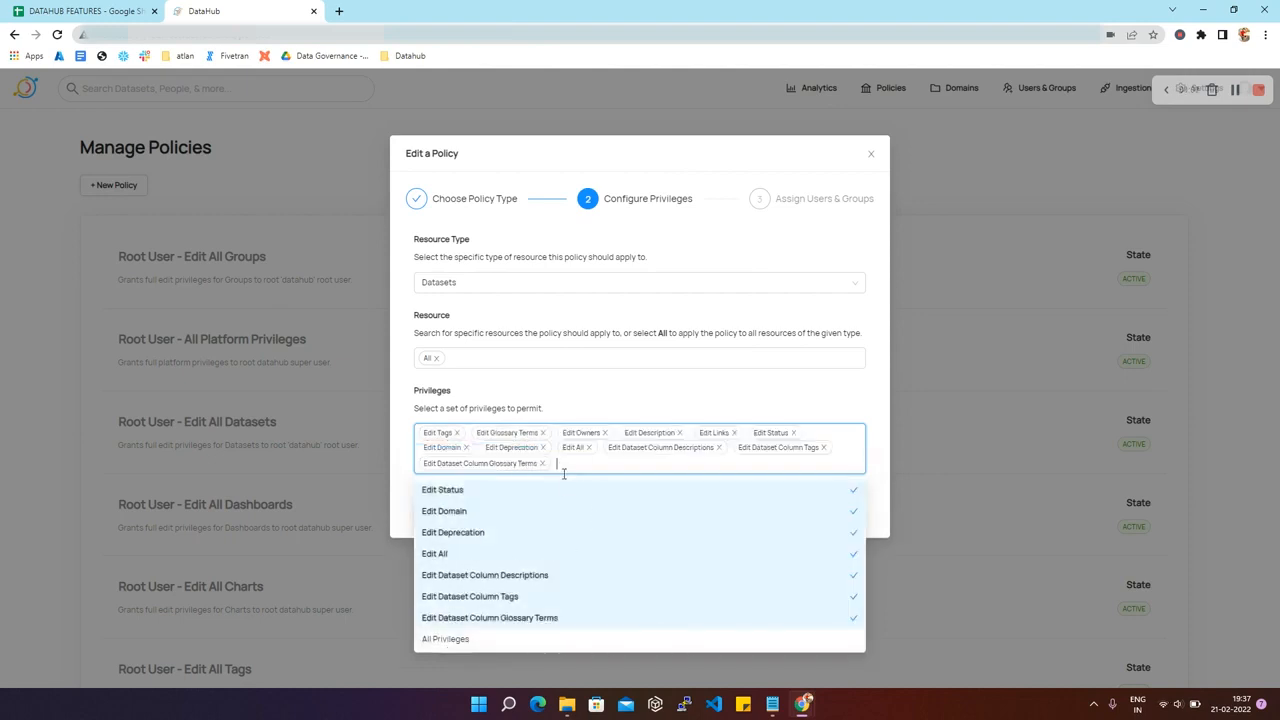
left_click(687, 395)
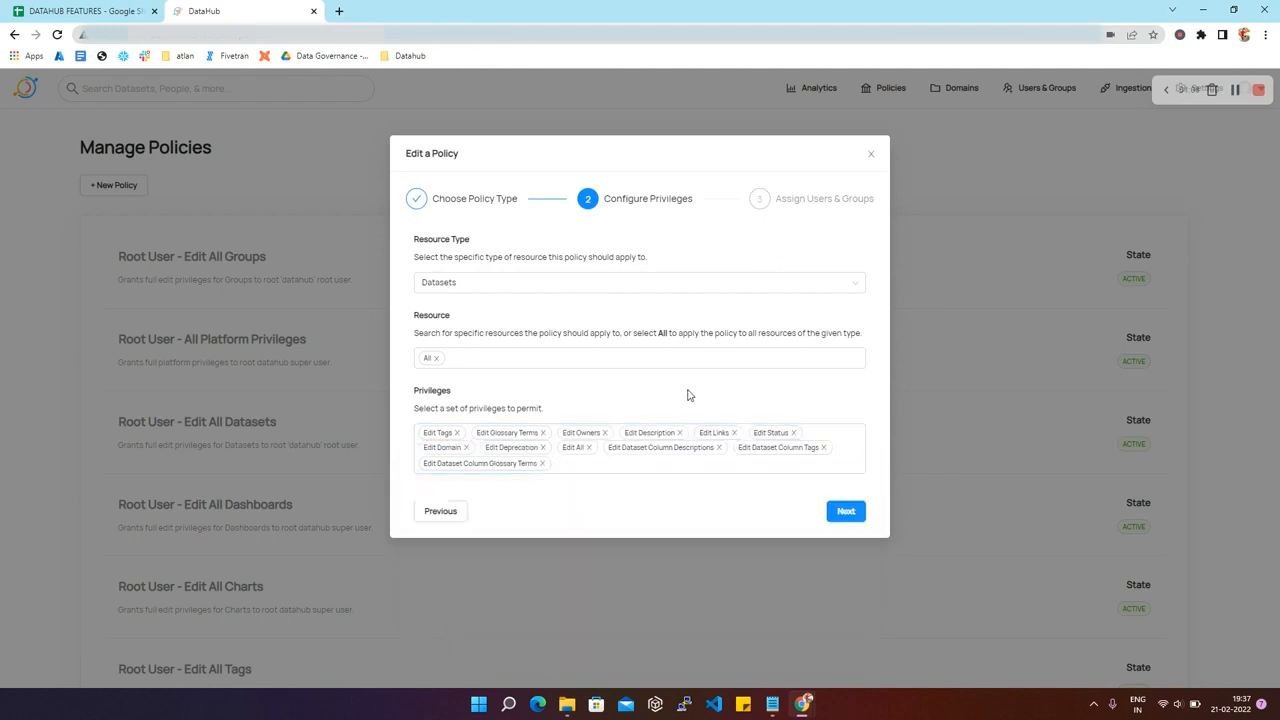
left_click(846, 513)
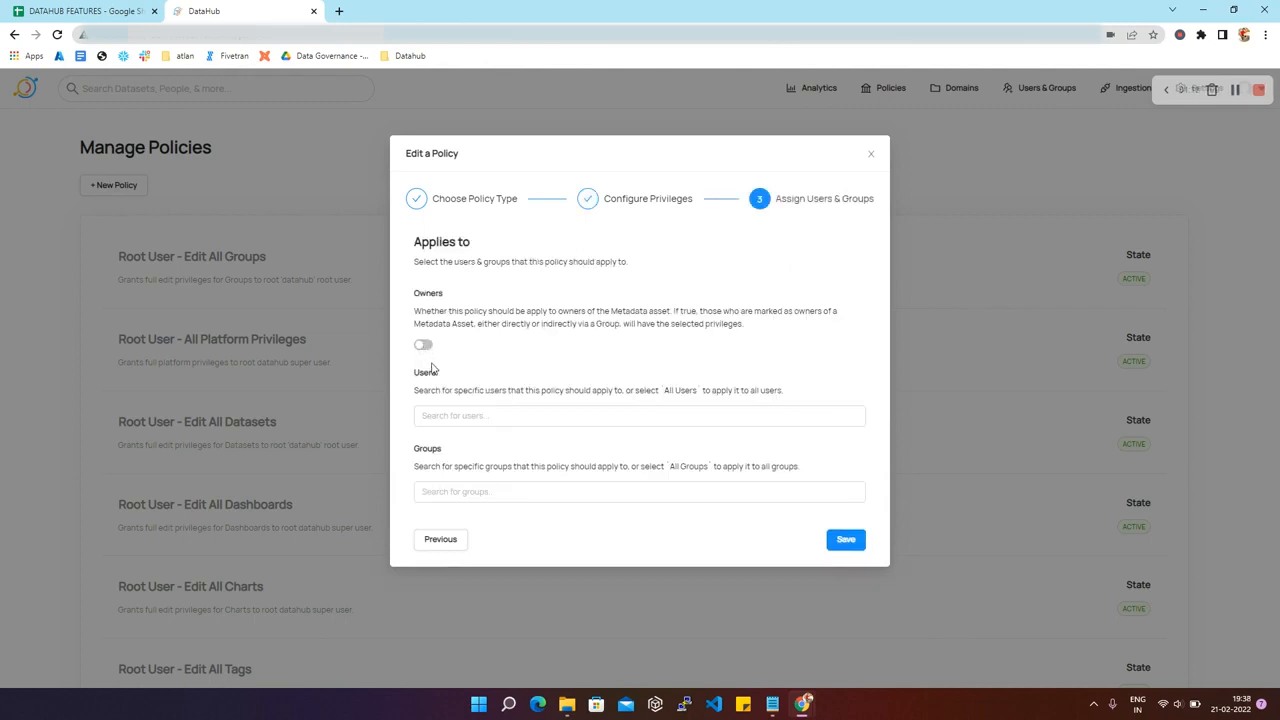
Assign the demo_metadata policy to All Users and All Groups and save it.
left_click(482, 418)
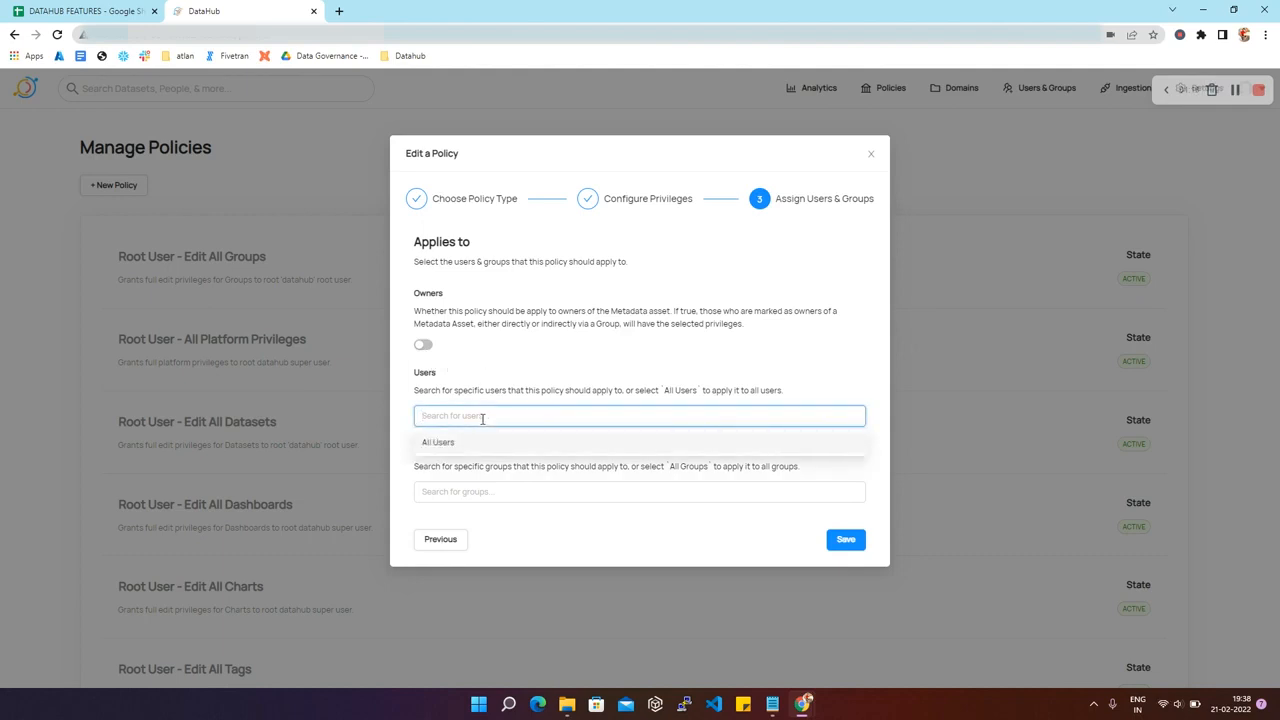
left_click(438, 446)
left_click(444, 466)
left_click(451, 491)
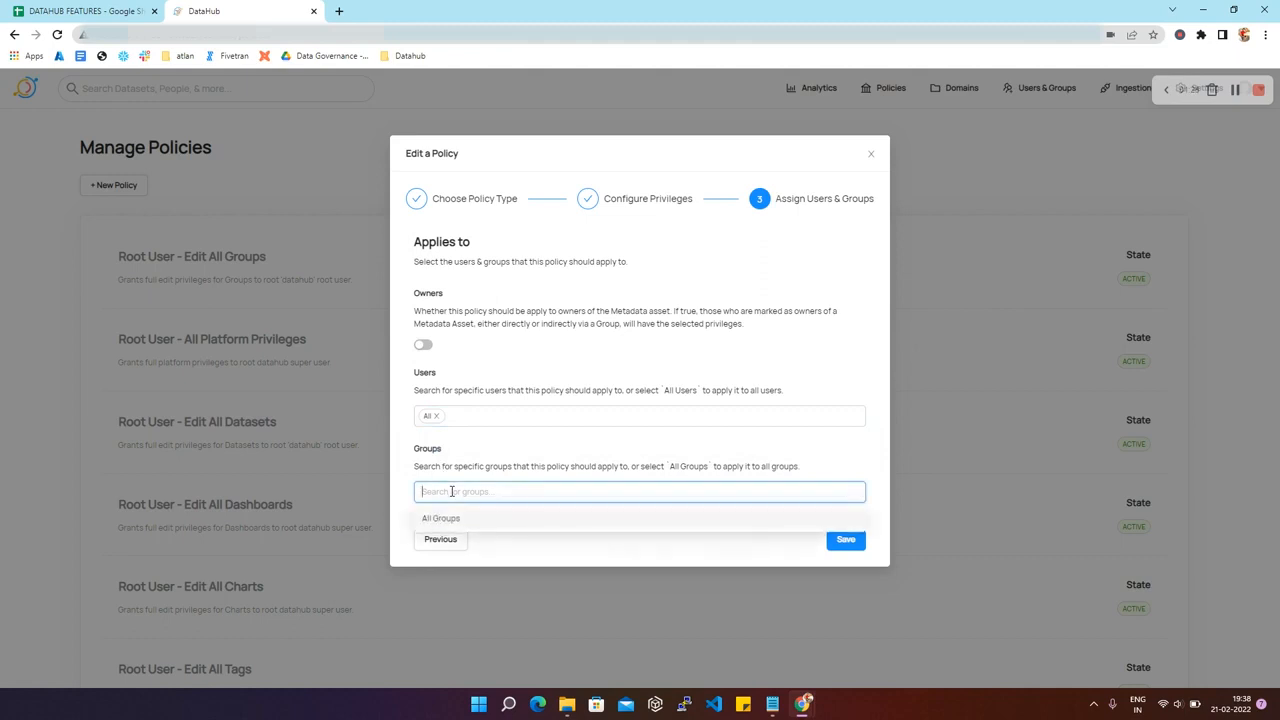
left_click(445, 520)
left_click(710, 538)
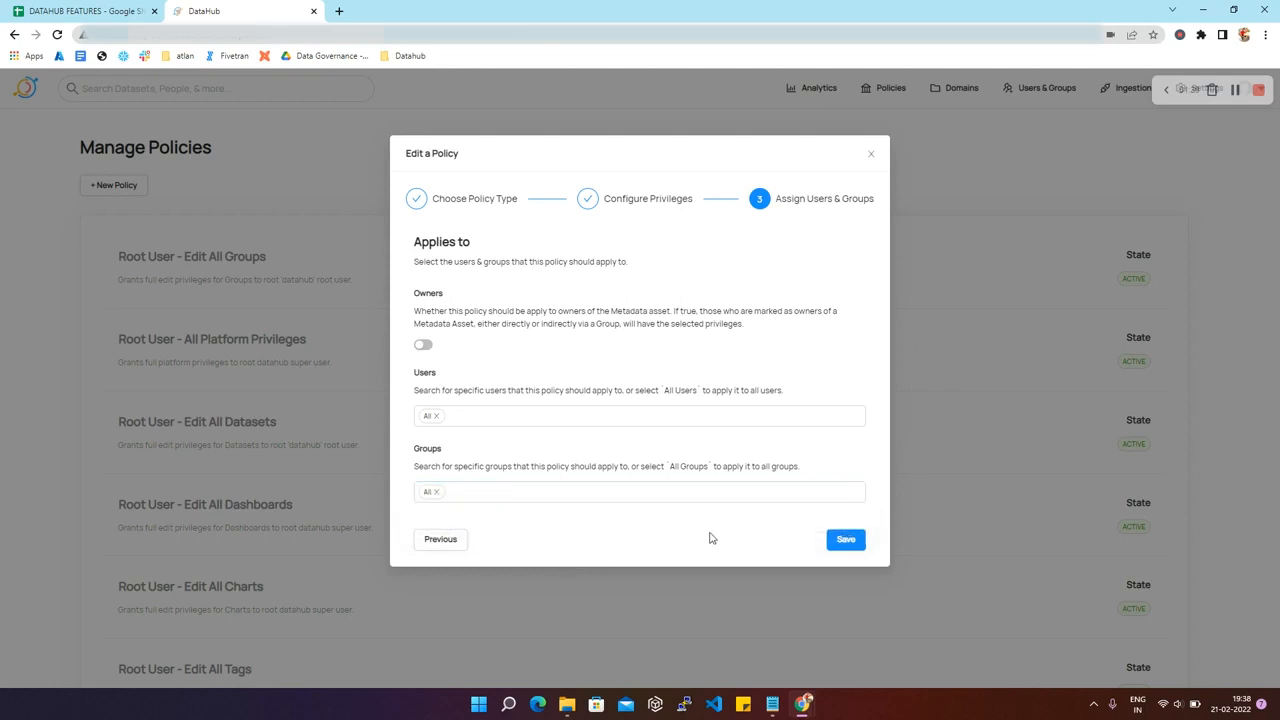
left_click(858, 540)
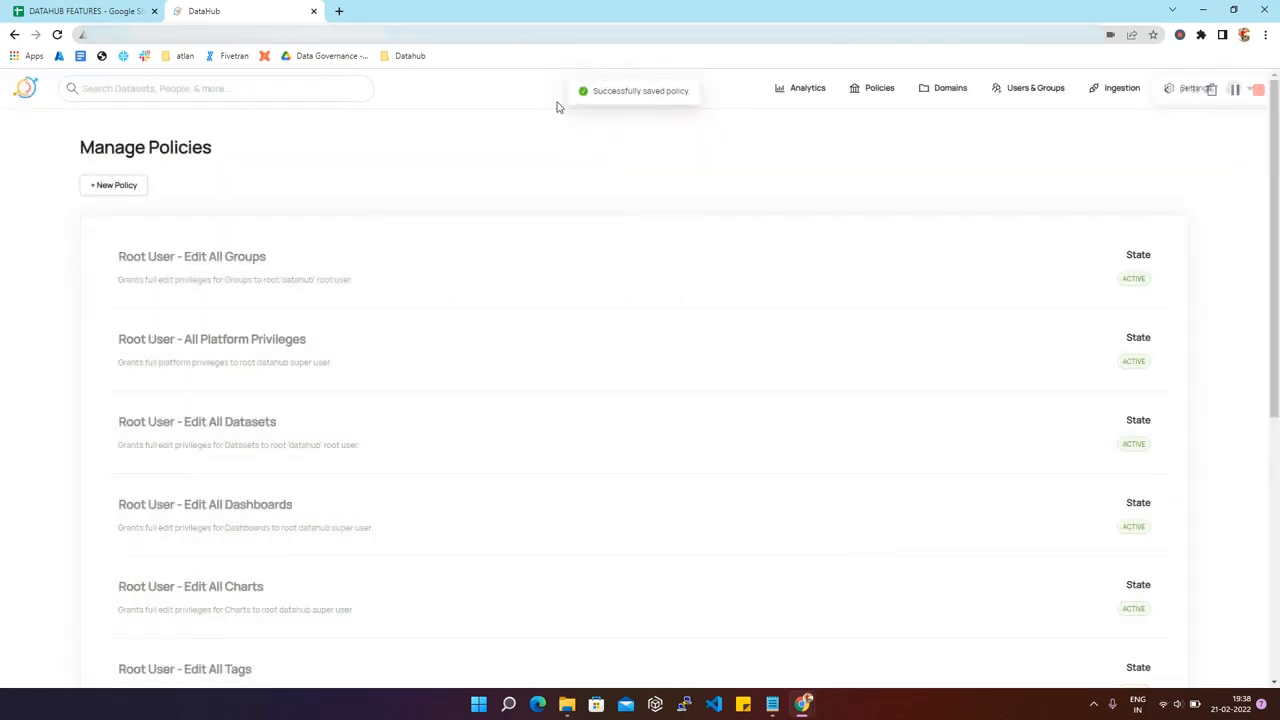
Open the demo_metadata policy from the policy list and review its type, state, assets, privileges, and assigned users and groups.
scroll(589, 414, "down", 5)
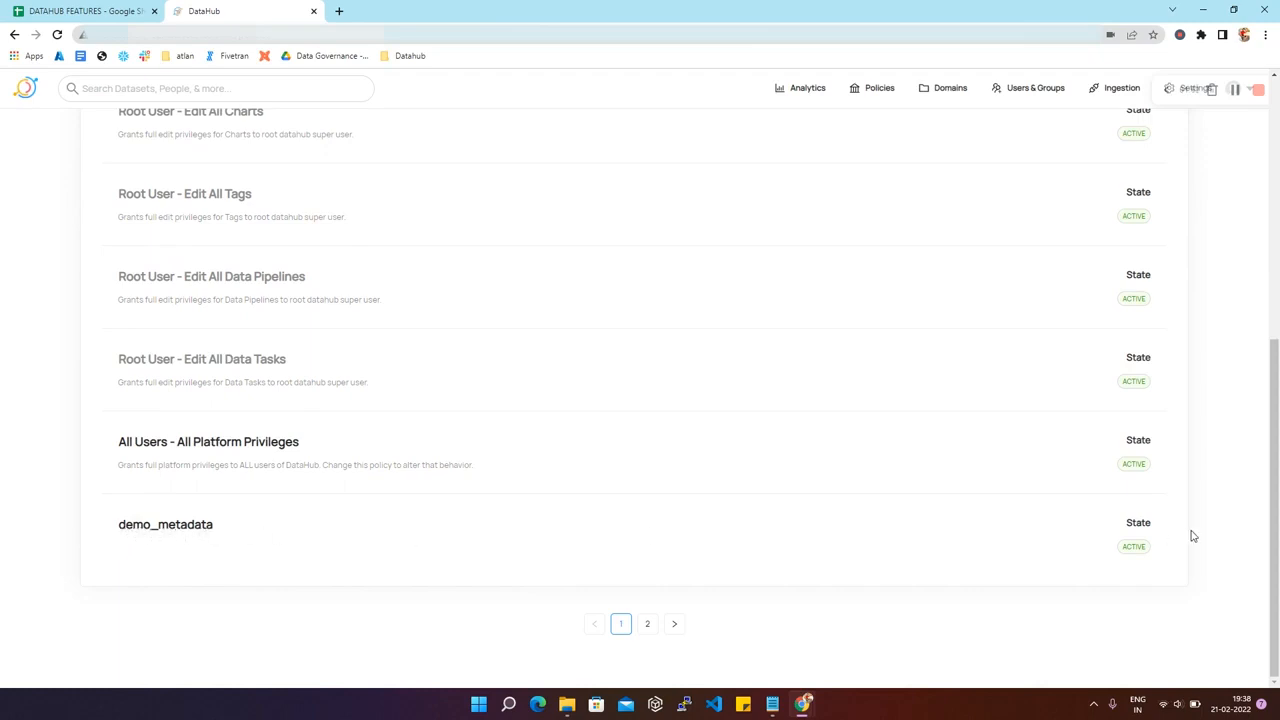
left_click_drag(1156, 547, 1123, 555)
left_click(1125, 553)
left_click(178, 530)
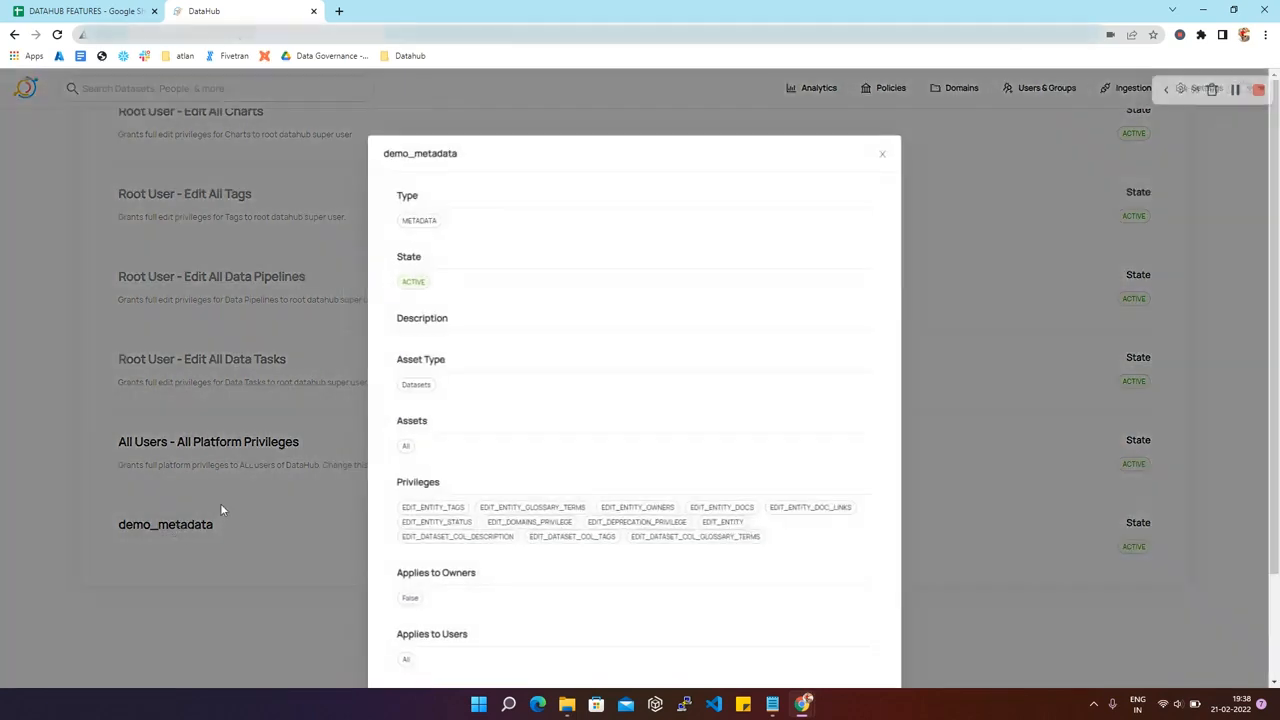
scroll(498, 357, "down", 2)
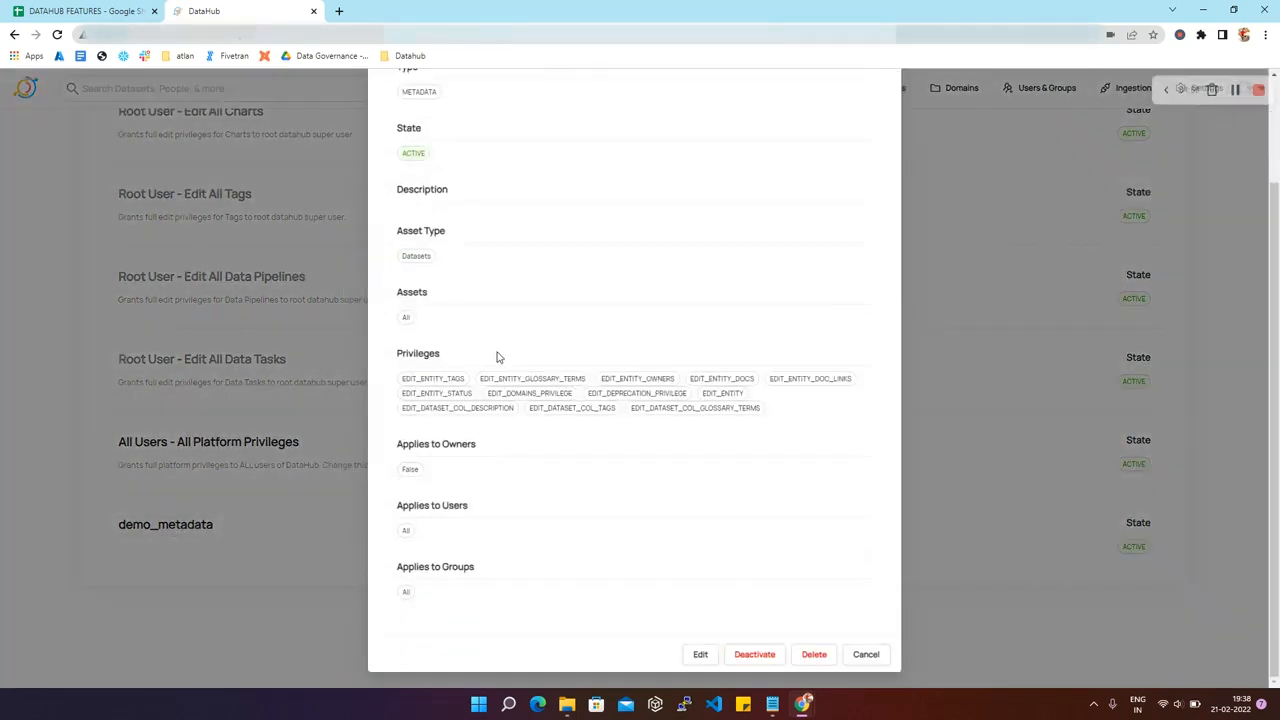
scroll(498, 357, "up", 2)
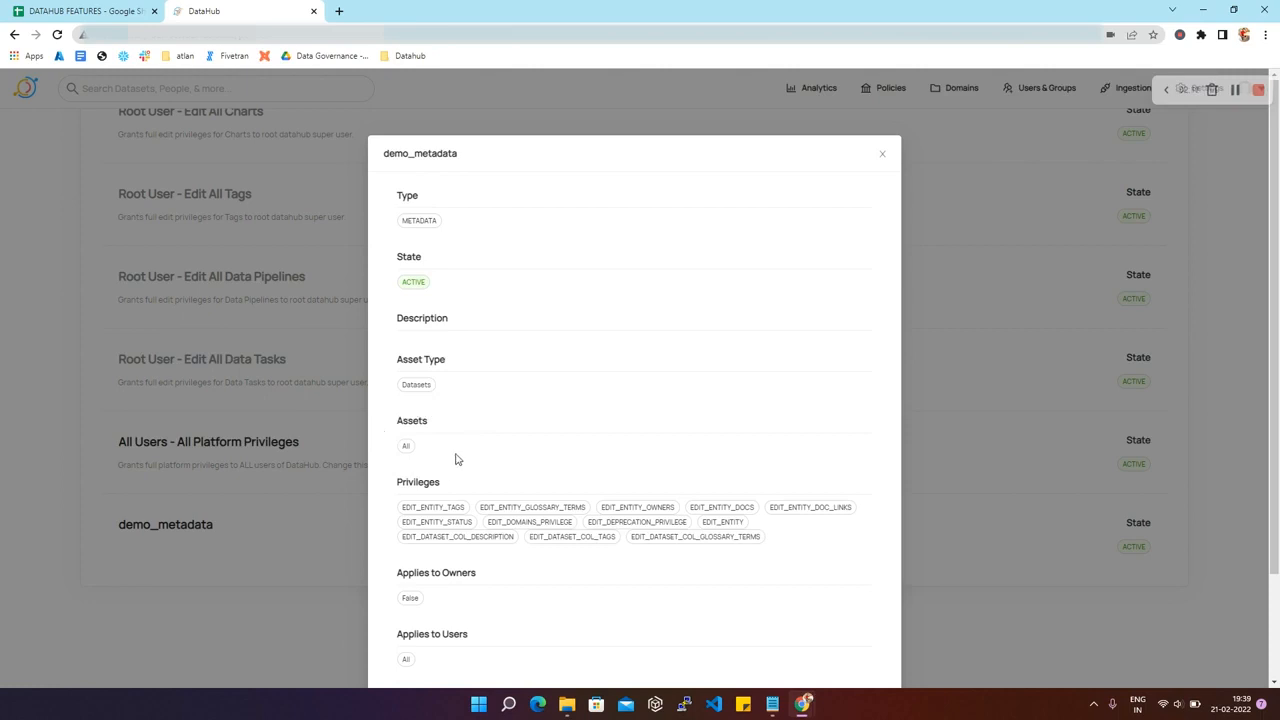
scroll(495, 520, "down", 2)
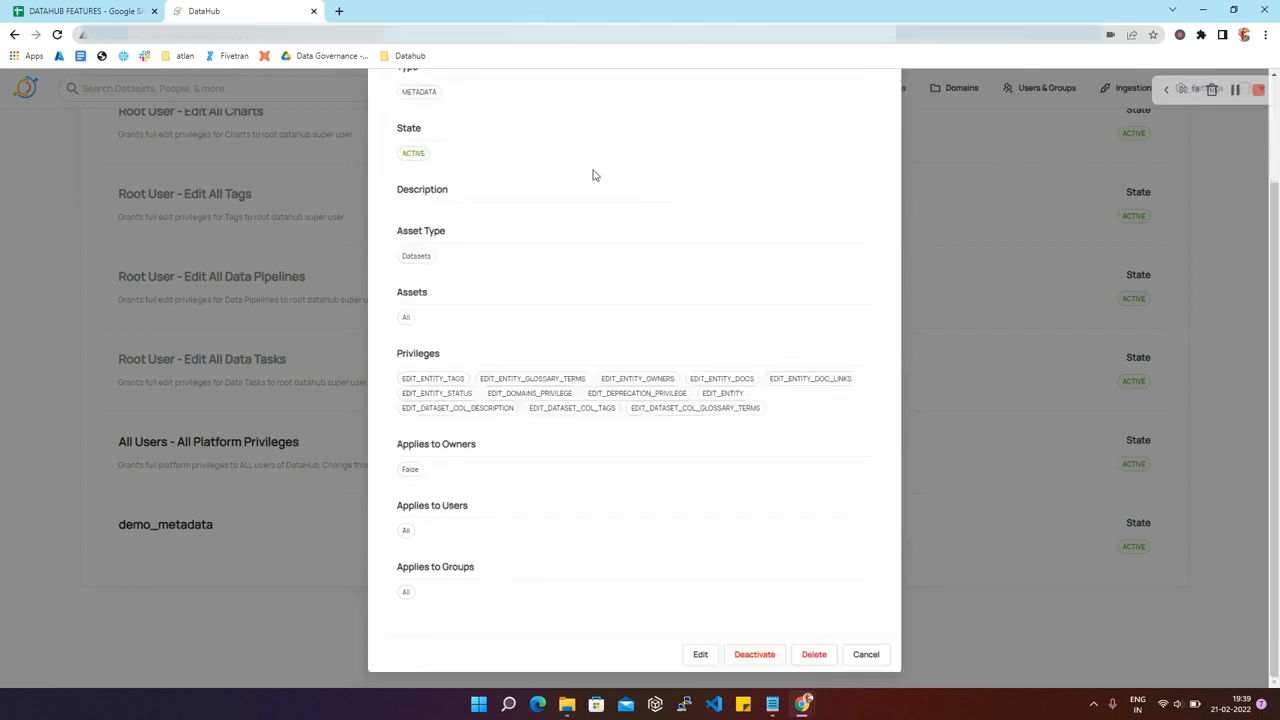
Switch to the DATAHUB FEATURES spreadsheet and check the Data Policies entry under Policy Management.
left_click(88, 12)
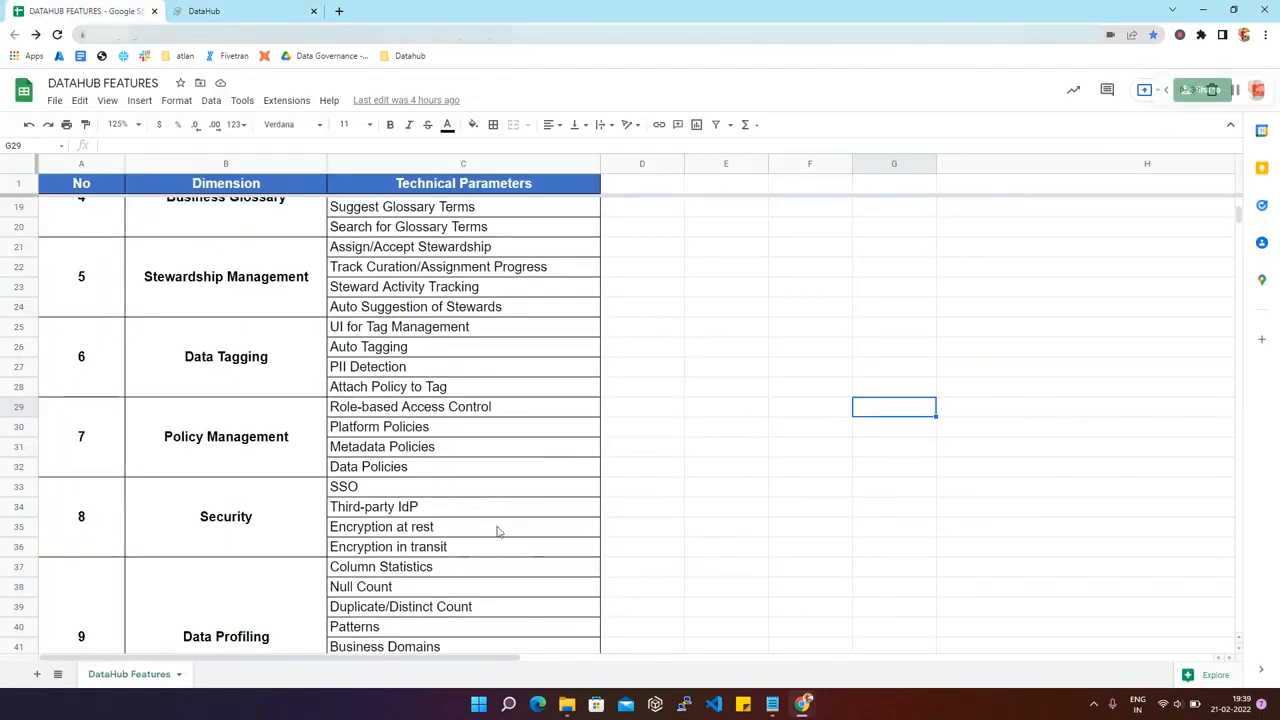
left_click(374, 476)
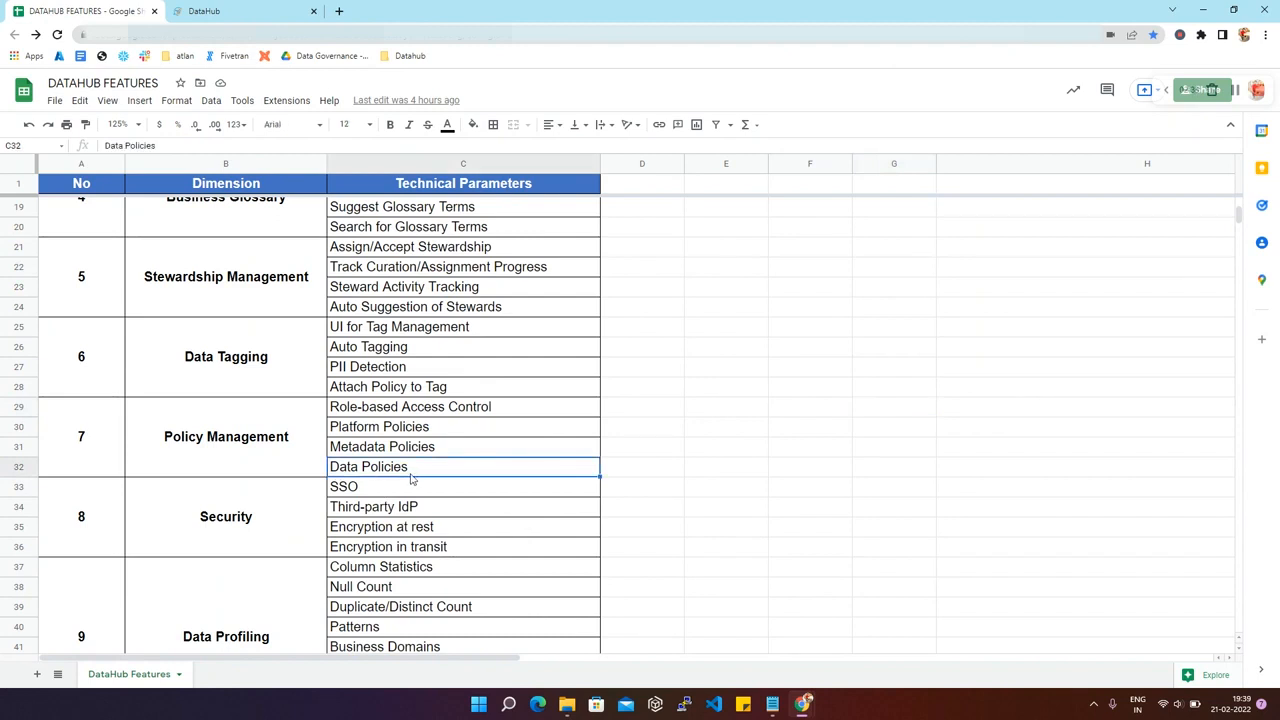
left_click(650, 410)
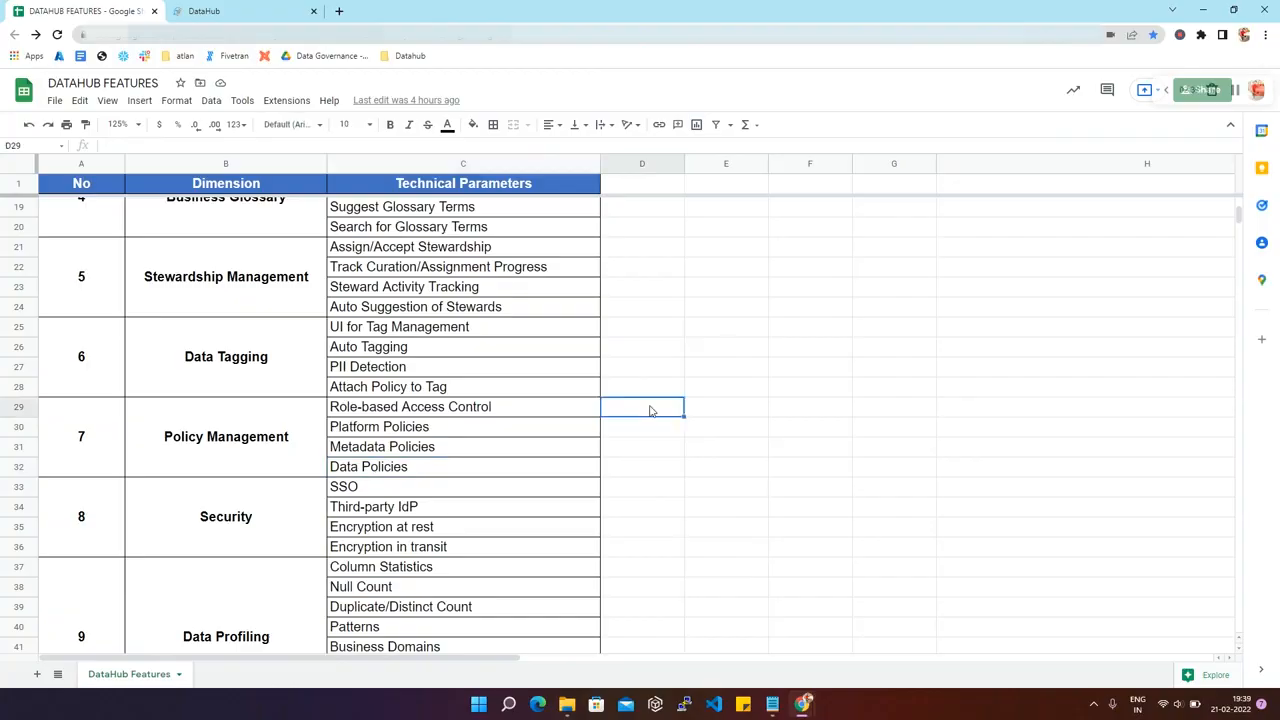